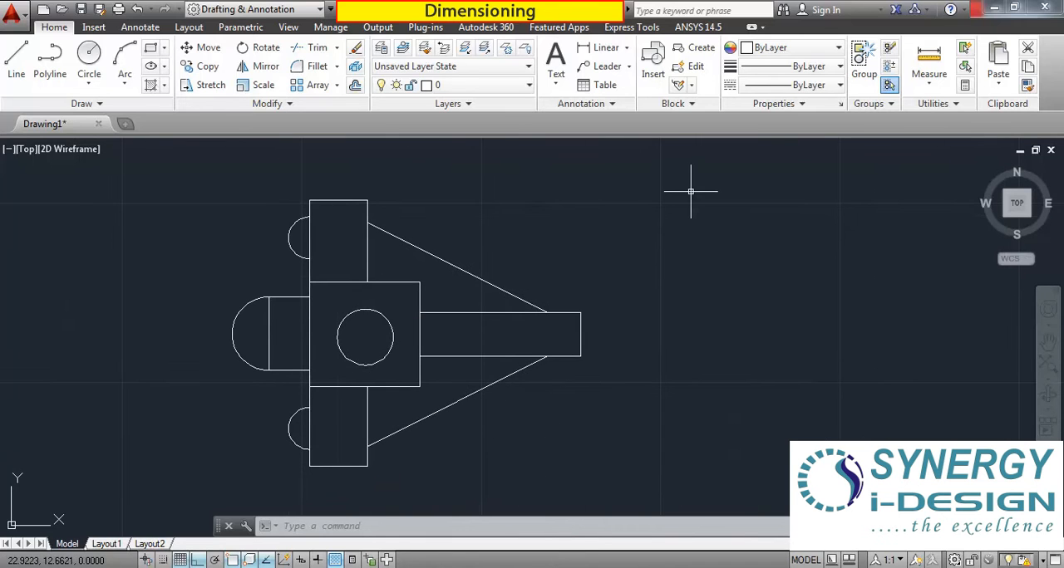
scroll(412, 286, up, 2)
scroll(413, 286, down, 2)
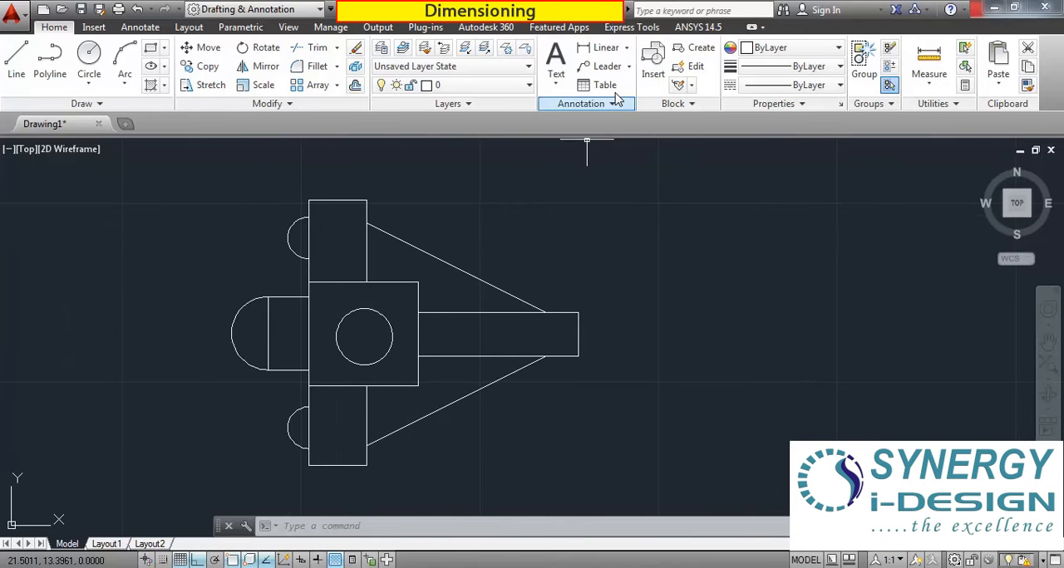
scroll(396, 246, down, 2)
scroll(470, 261, up, 2)
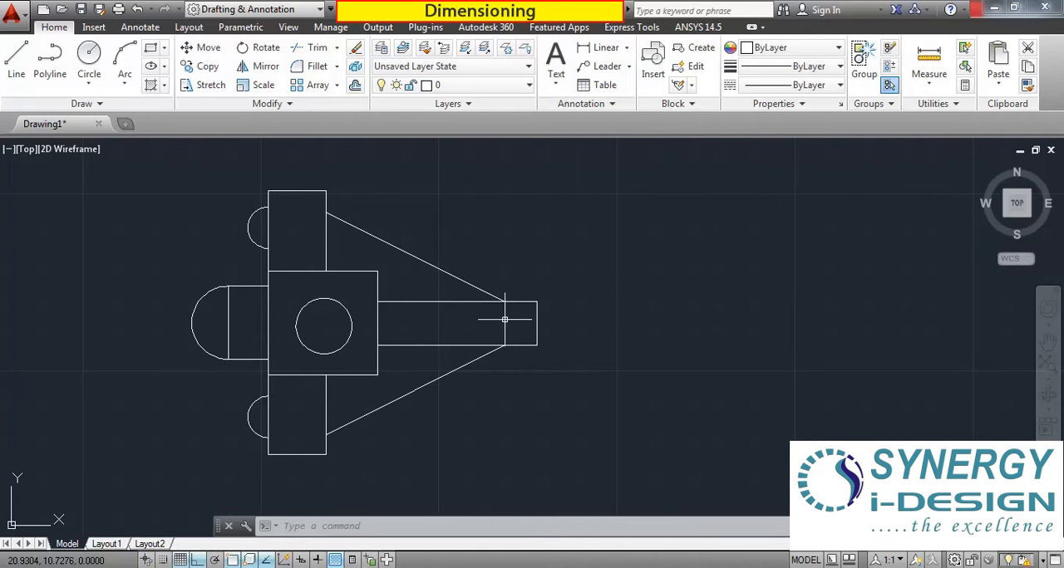
middle_drag(481, 326, 578, 326)
scroll(575, 308, up, 2)
scroll(560, 301, down, 2)
middle_drag(562, 301, 550, 304)
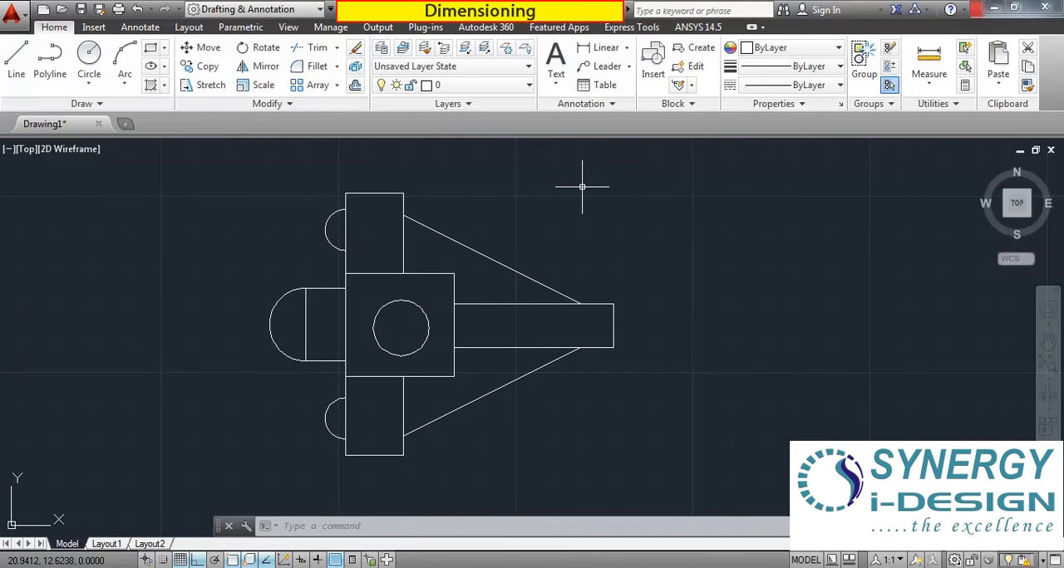
scroll(577, 286, up, 2)
scroll(577, 287, down, 2)
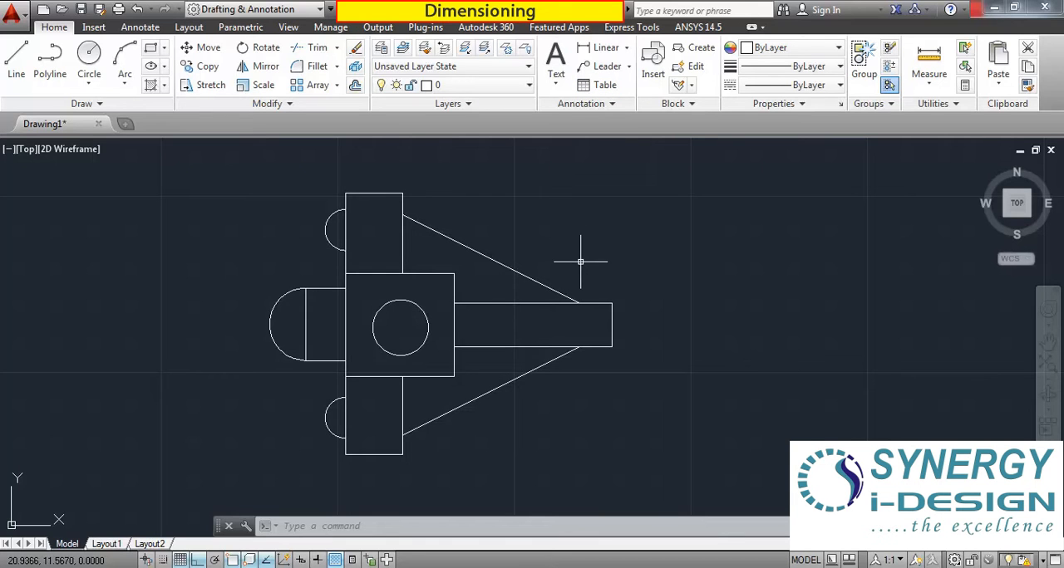
middle_drag(517, 298, 449, 306)
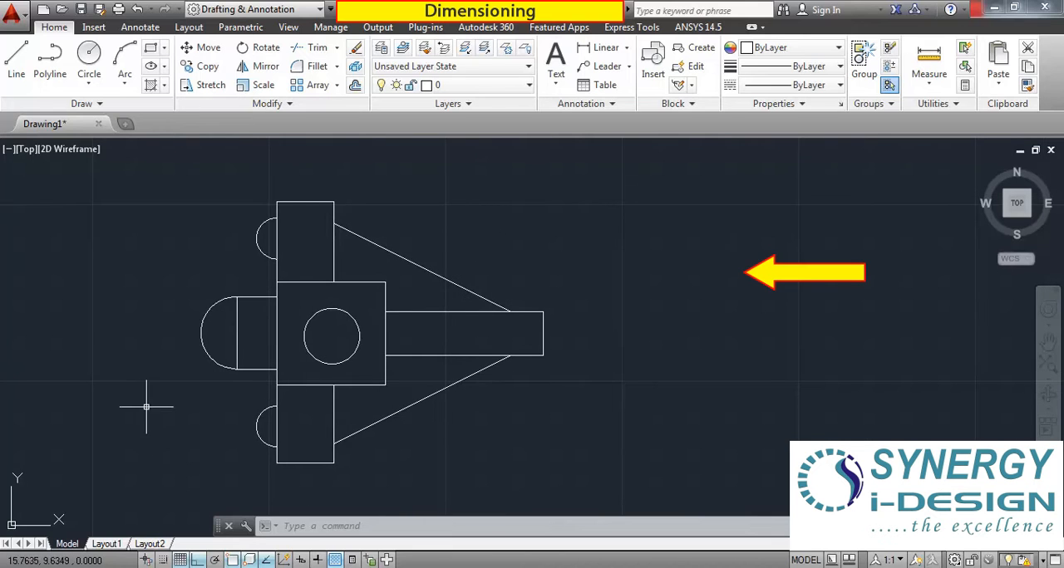
middle_drag(294, 290, 358, 288)
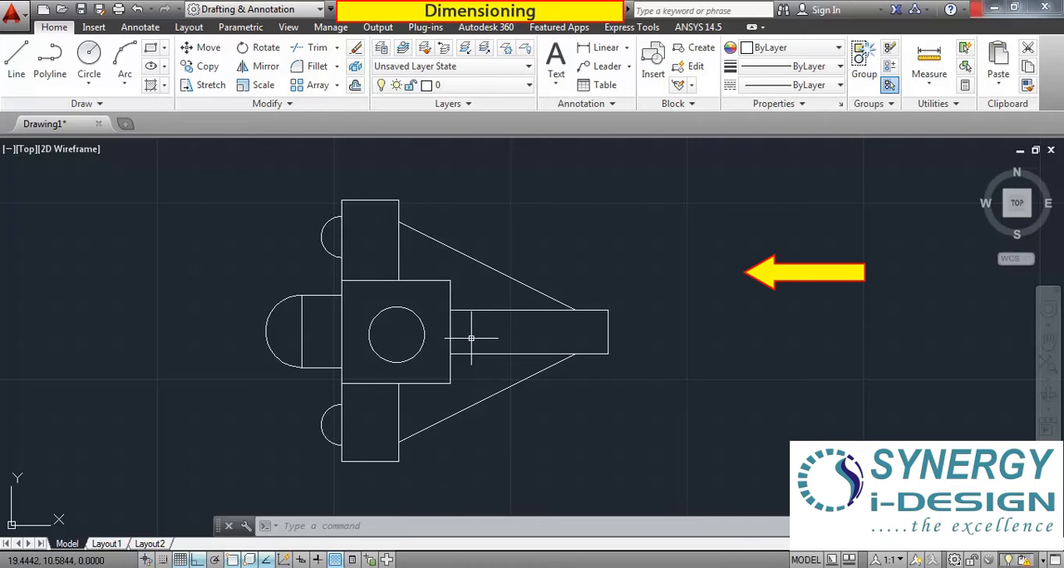
middle_drag(484, 359, 501, 357)
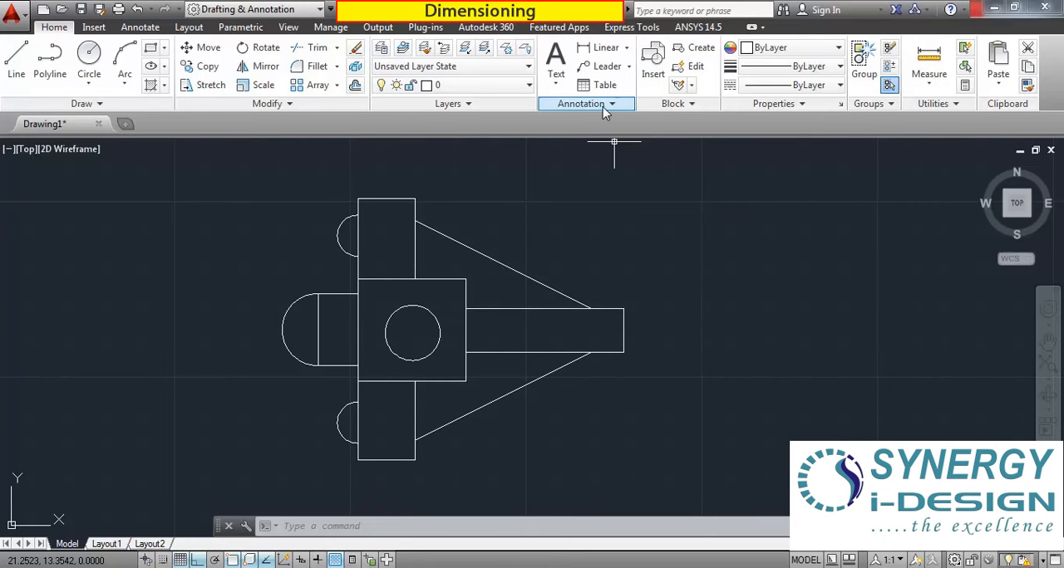
Add a linear dimension for the width of the upper vertical rectangle, placing it above the top edge.
click(627, 51)
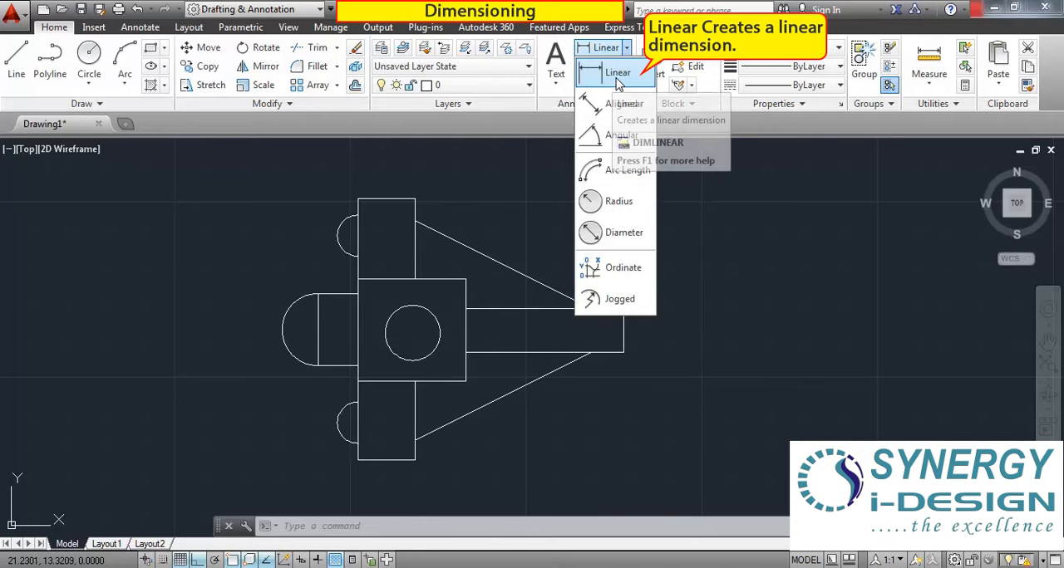
click(615, 73)
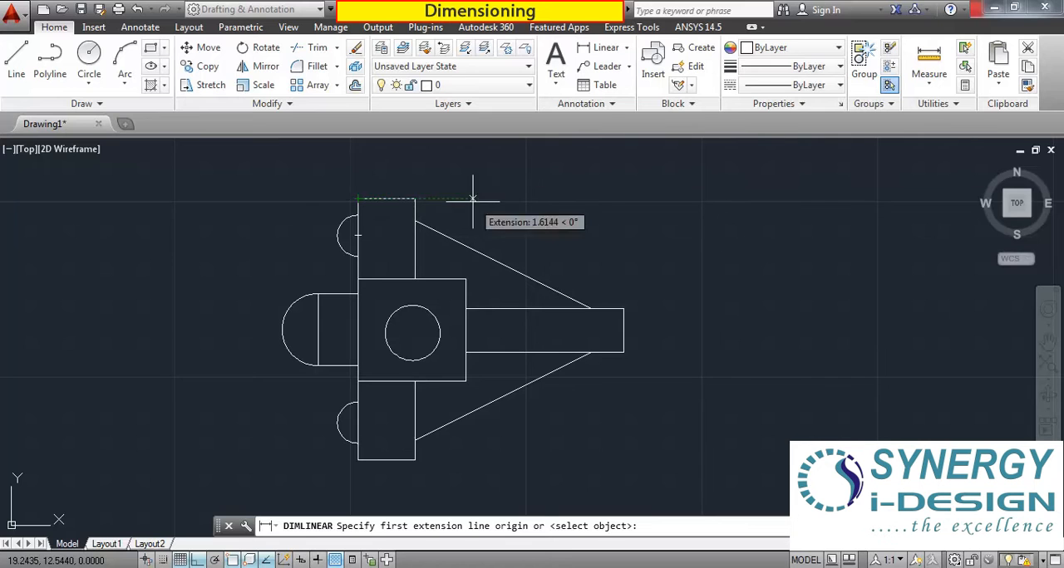
click(357, 199)
click(415, 199)
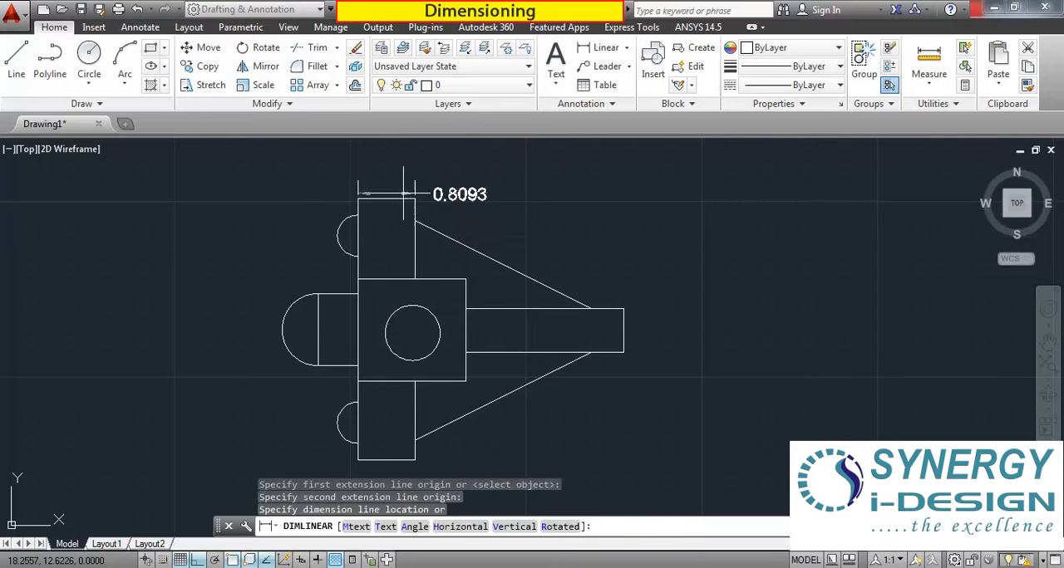
click(388, 172)
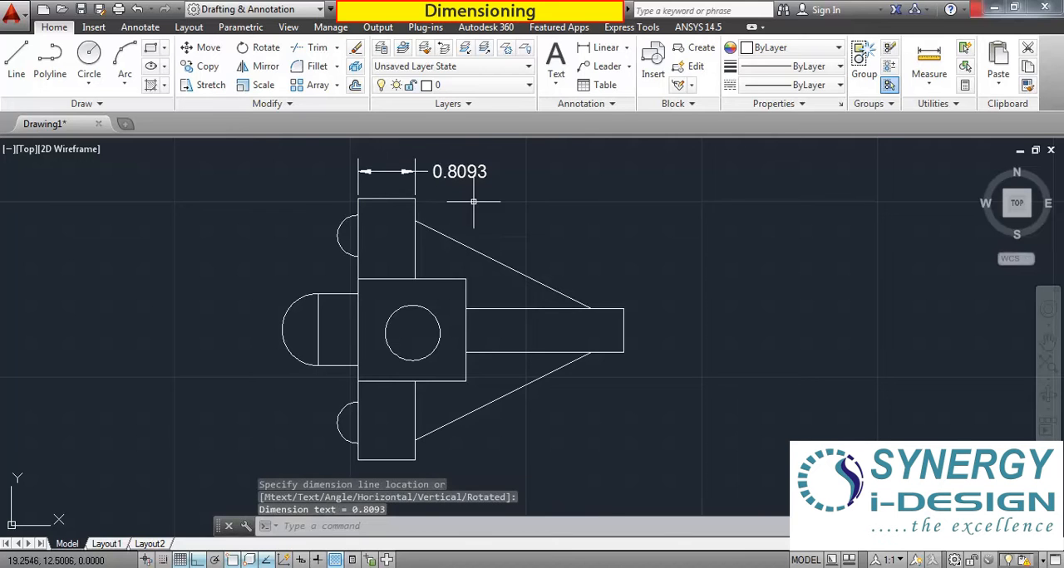
Examine the new width dimension's text, arrowheads, extension lines and dimension line up close.
scroll(401, 164, up, 5)
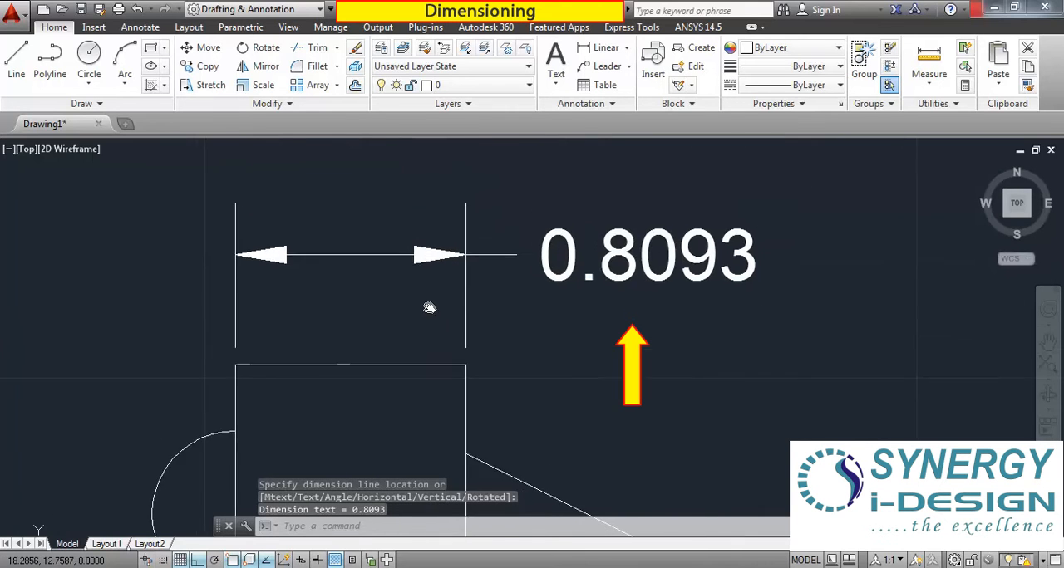
scroll(415, 280, up, 1)
scroll(418, 283, down, 1)
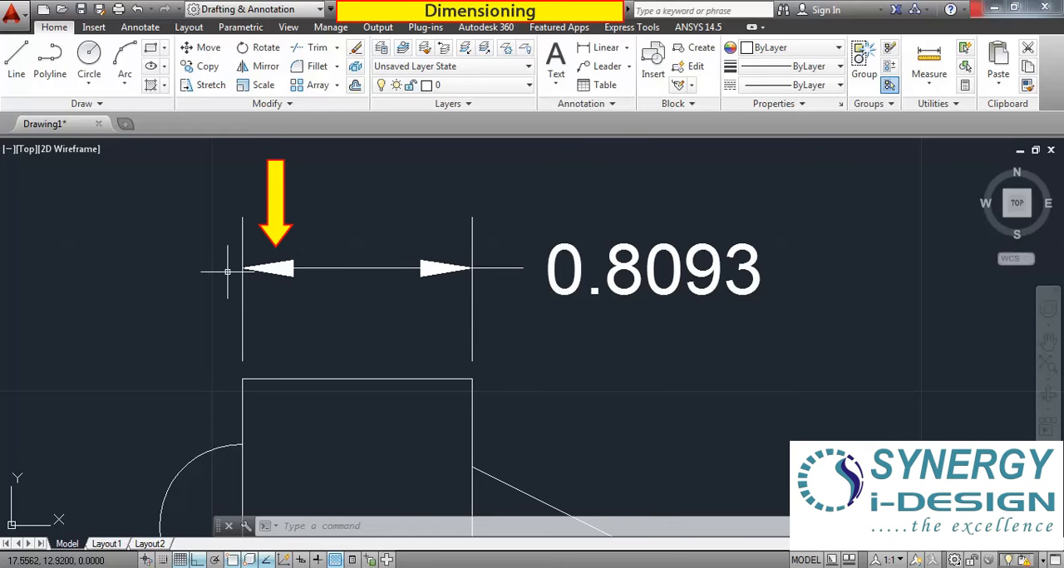
scroll(478, 260, down, 4)
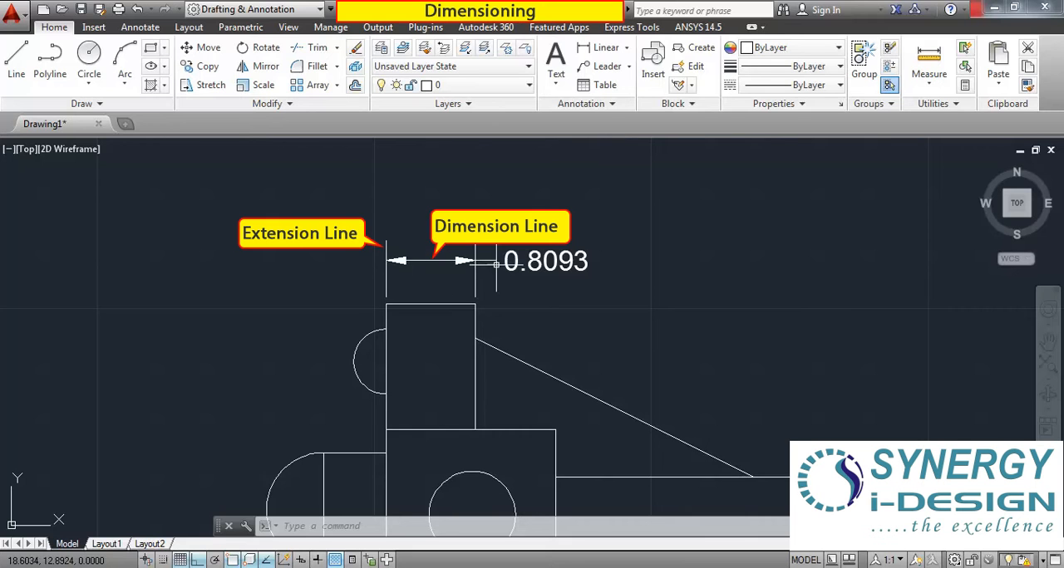
scroll(456, 295, down, 2)
middle_drag(474, 370, 376, 284)
scroll(467, 192, up, 2)
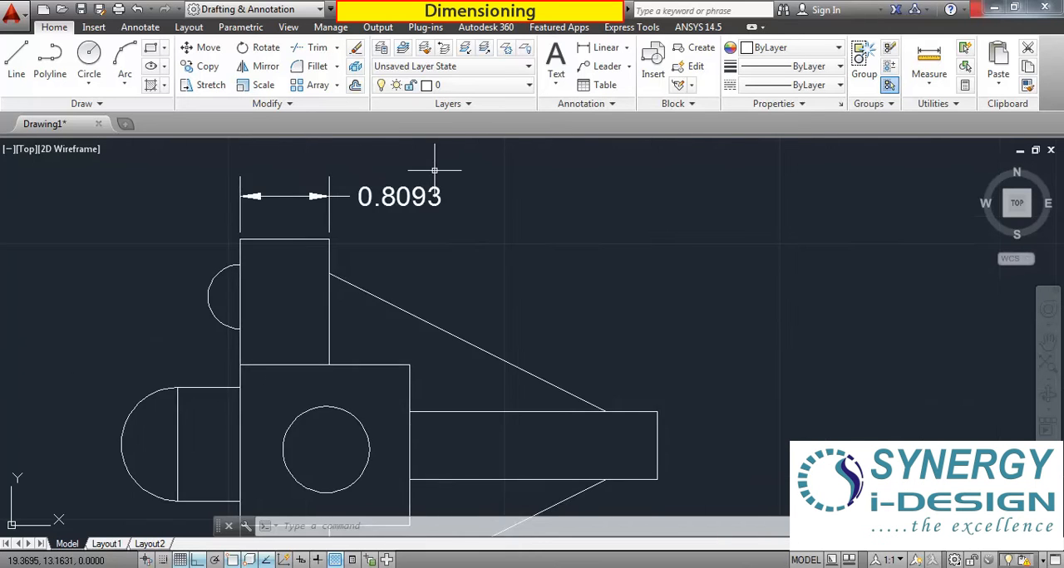
scroll(464, 243, down, 2)
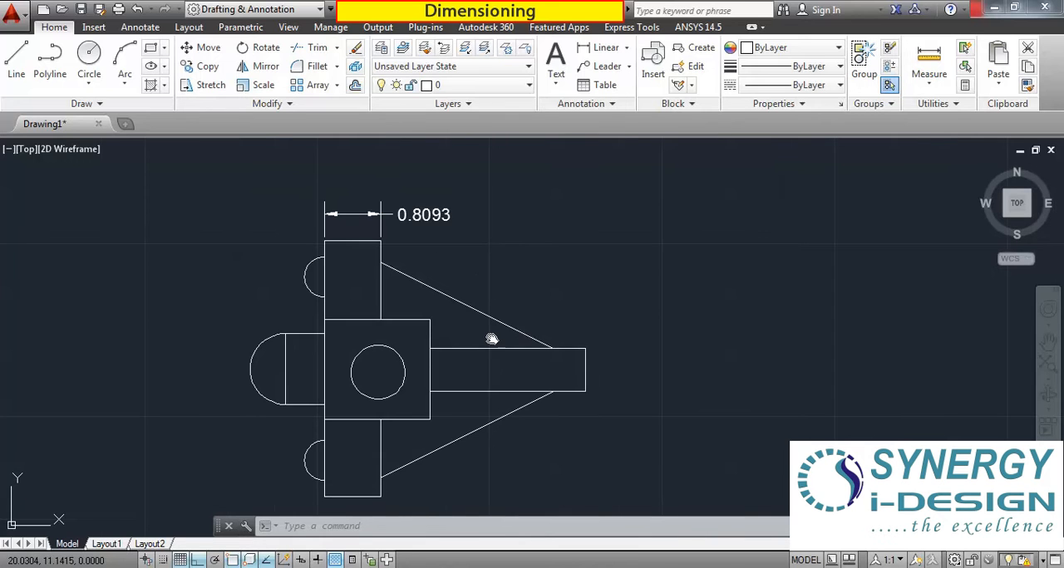
Add a vertical linear dimension for the height of the horizontal bar's free end, placing it just outside the end edge.
middle_drag(491, 339, 425, 346)
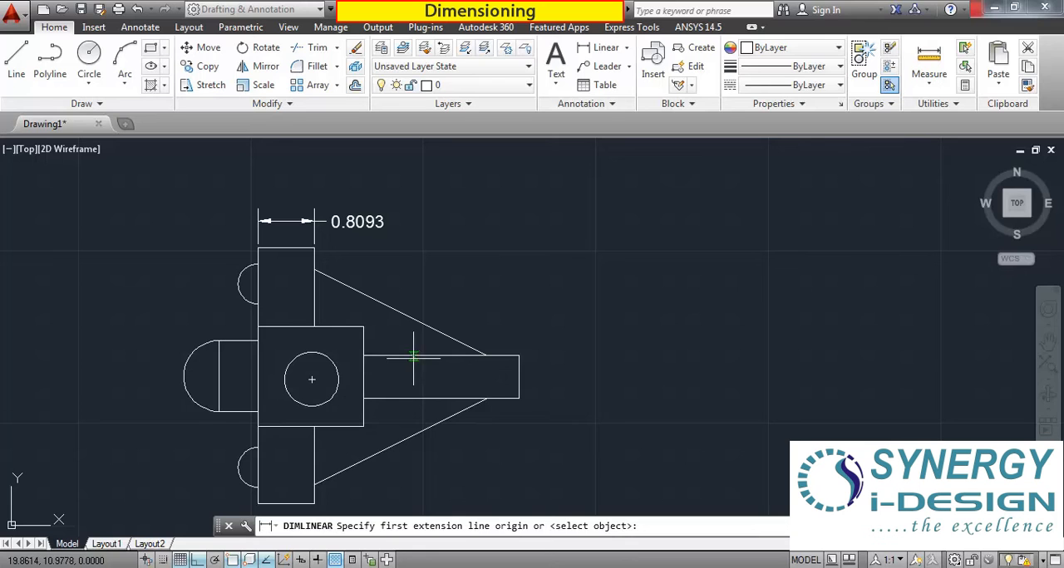
click(519, 356)
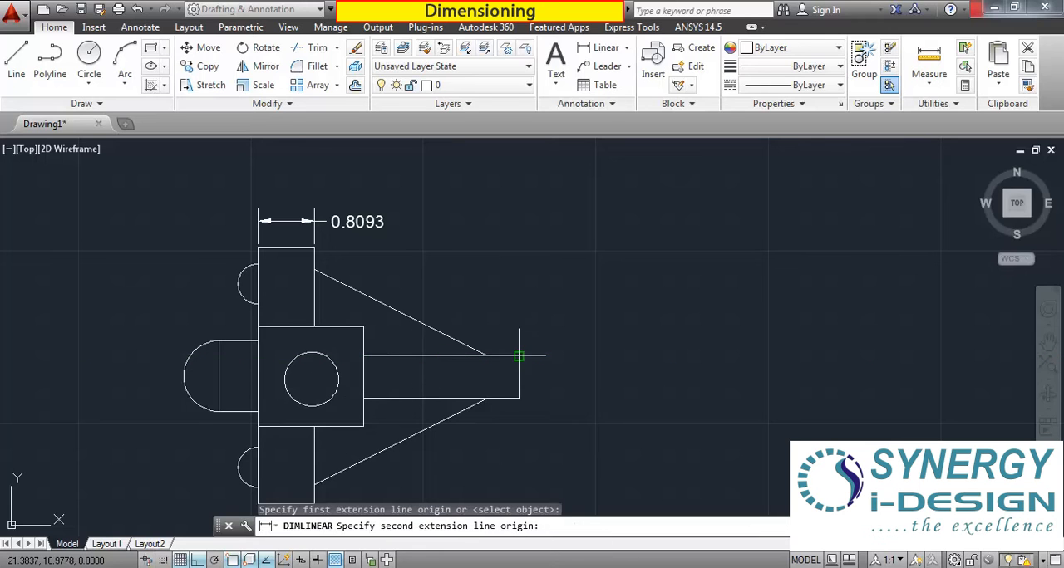
click(519, 399)
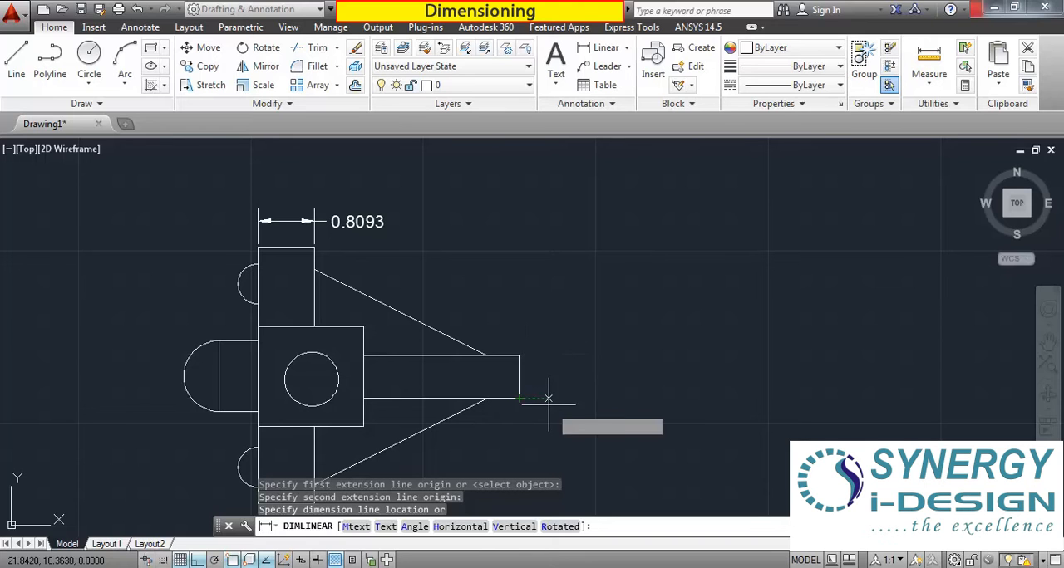
click(546, 390)
scroll(544, 359, down, 2)
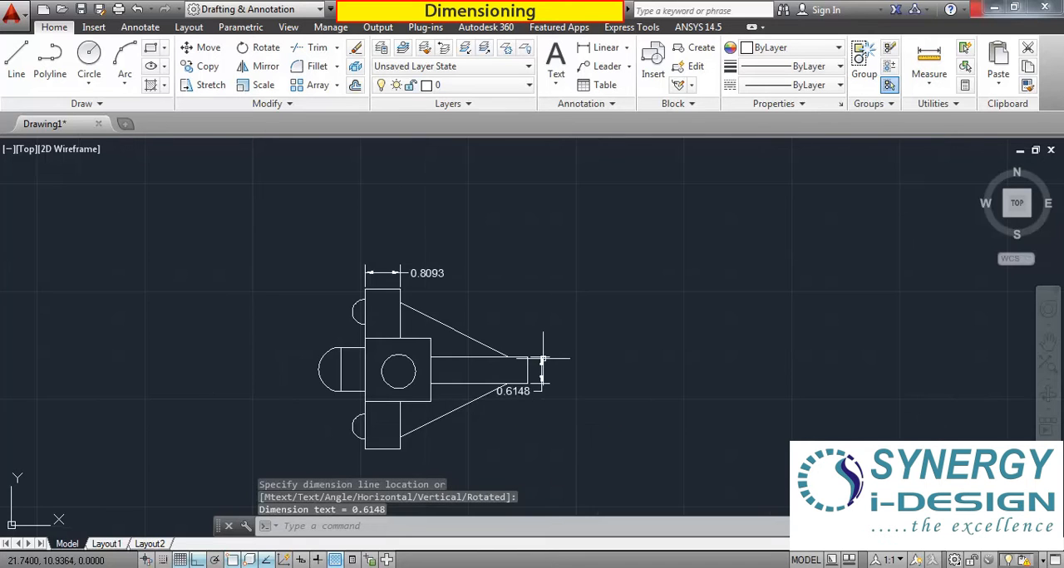
scroll(511, 377, up, 5)
scroll(427, 368, down, 5)
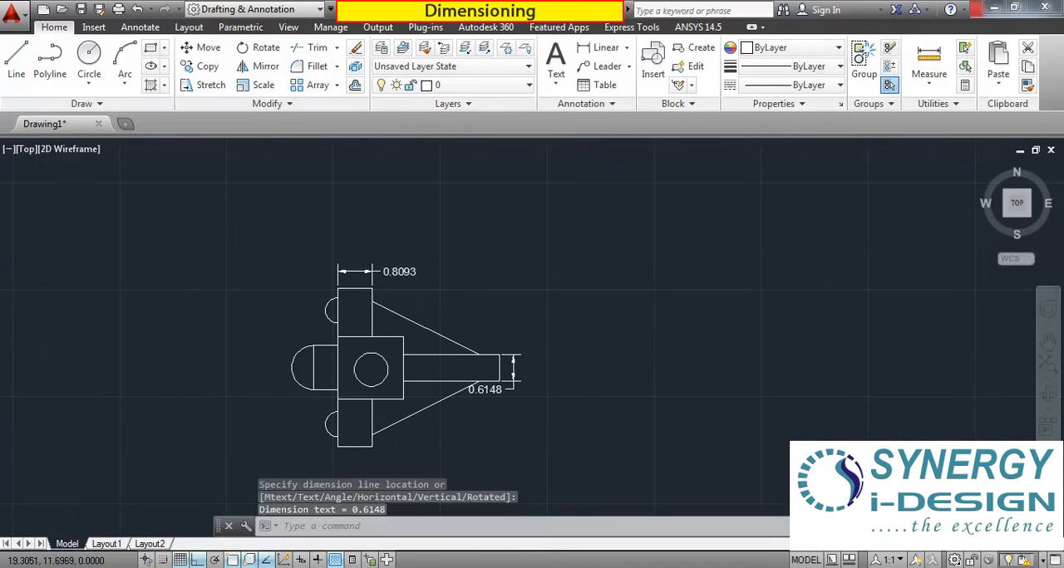
Add an aligned dimension between the endpoints of the upper sloping line, placing it outside and parallel to the line.
scroll(403, 285, up, 5)
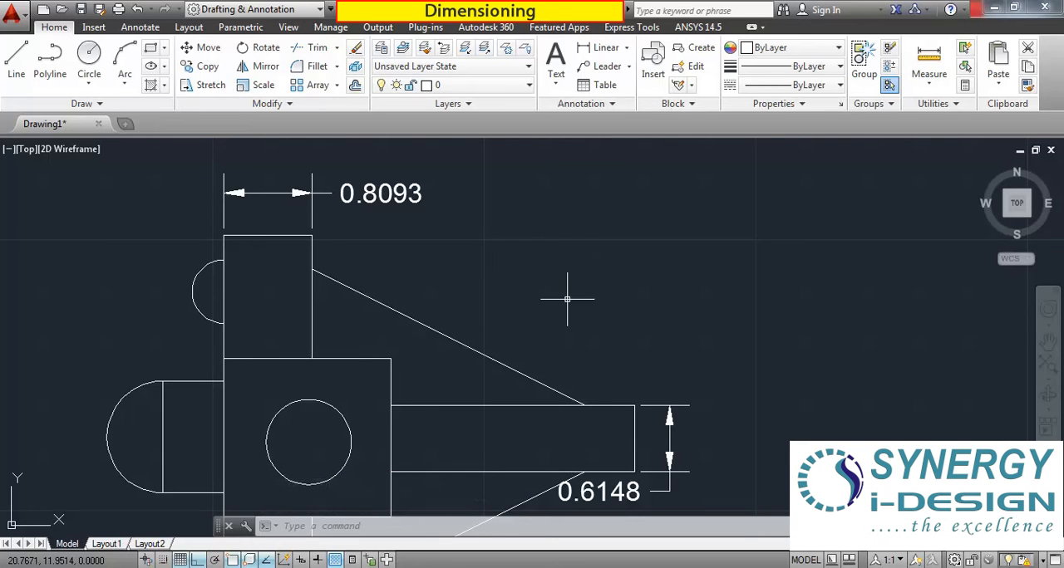
click(627, 50)
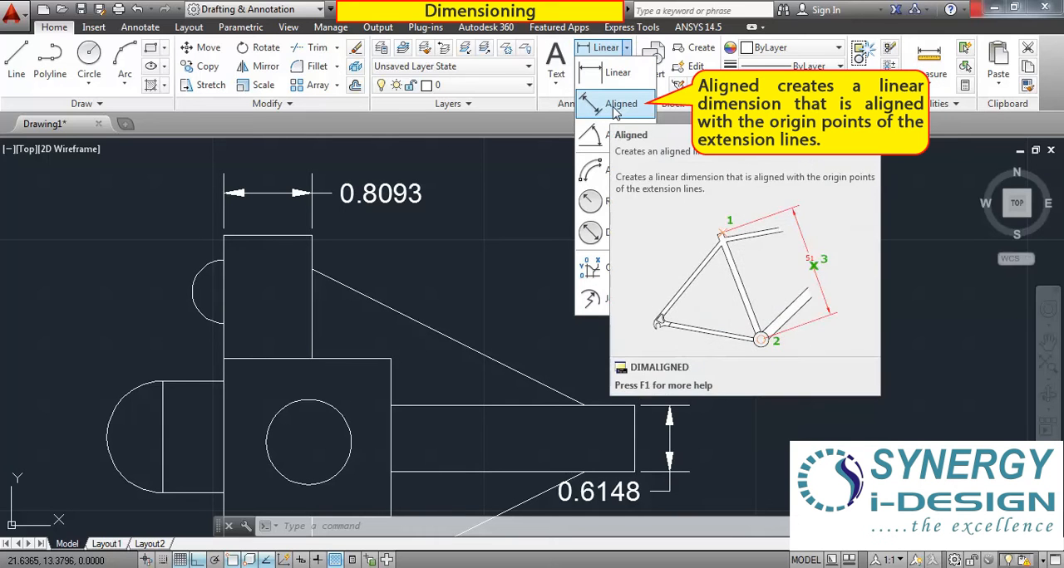
click(623, 107)
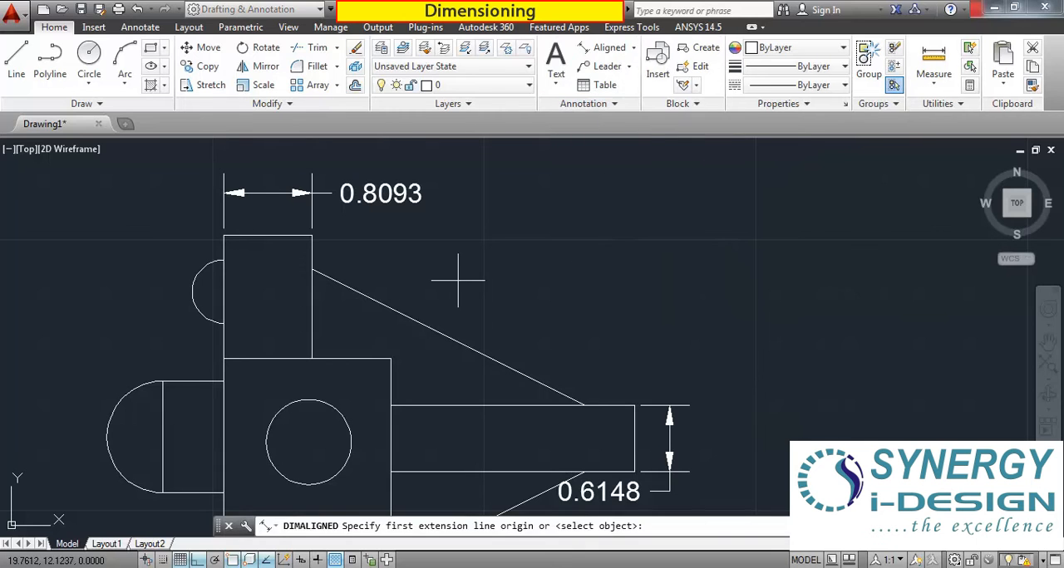
click(312, 269)
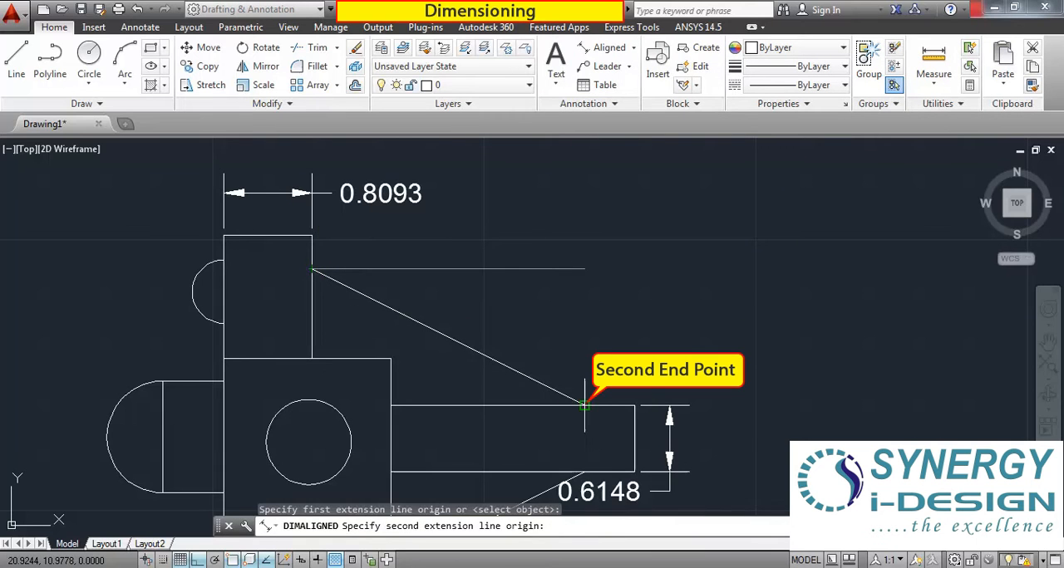
click(584, 405)
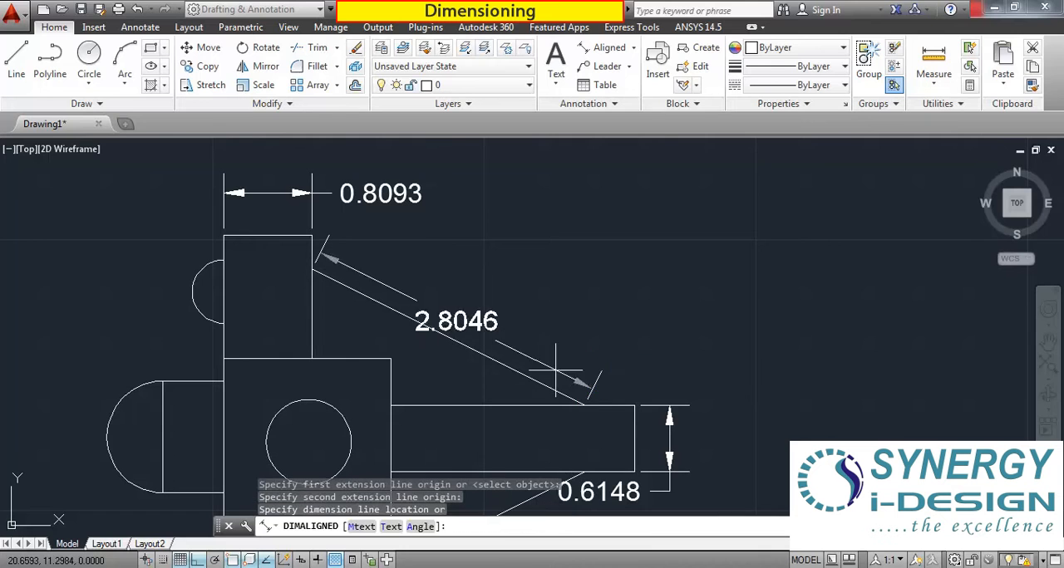
click(532, 308)
scroll(494, 264, down, 5)
scroll(498, 265, up, 5)
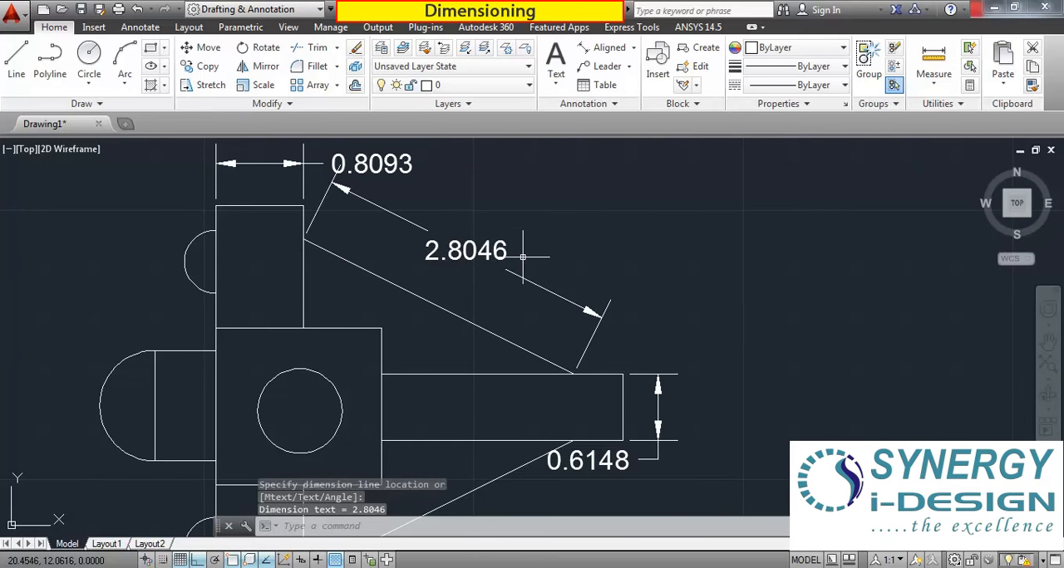
Add an aligned dimension between the endpoints of the lower sloping line, placing it below the line.
scroll(522, 256, down, 4)
scroll(511, 264, up, 2)
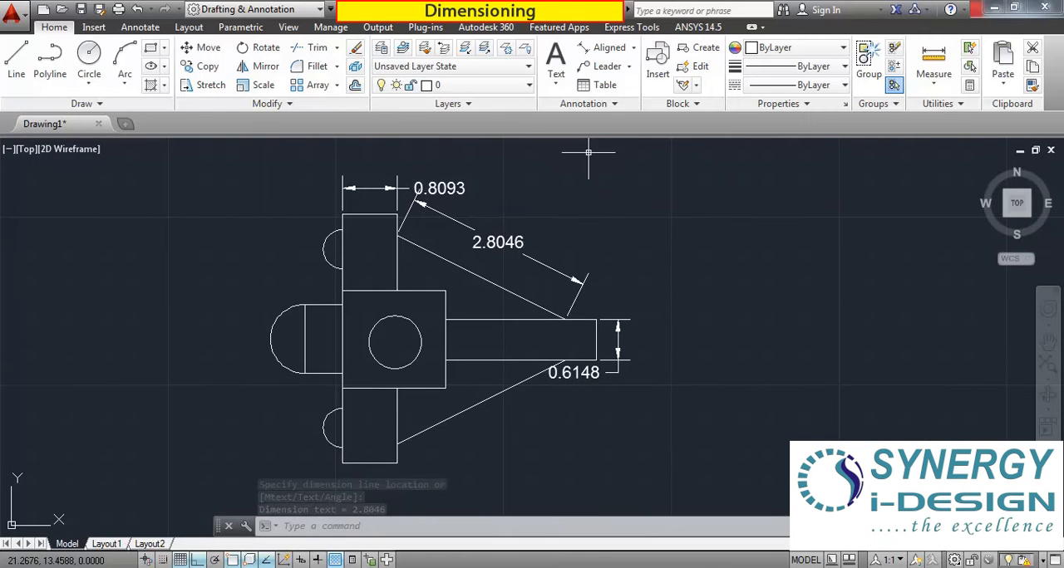
click(605, 47)
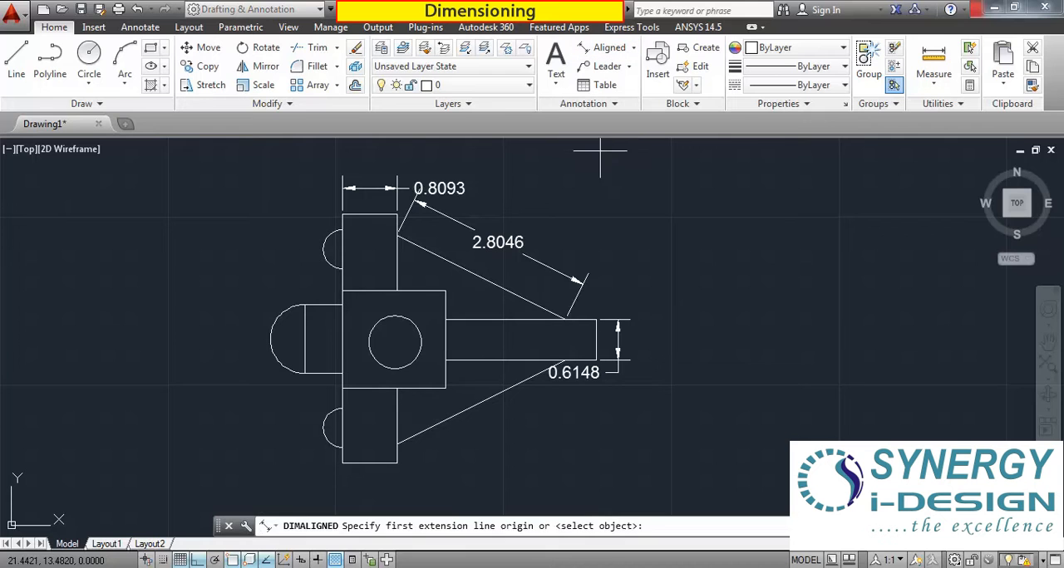
click(398, 444)
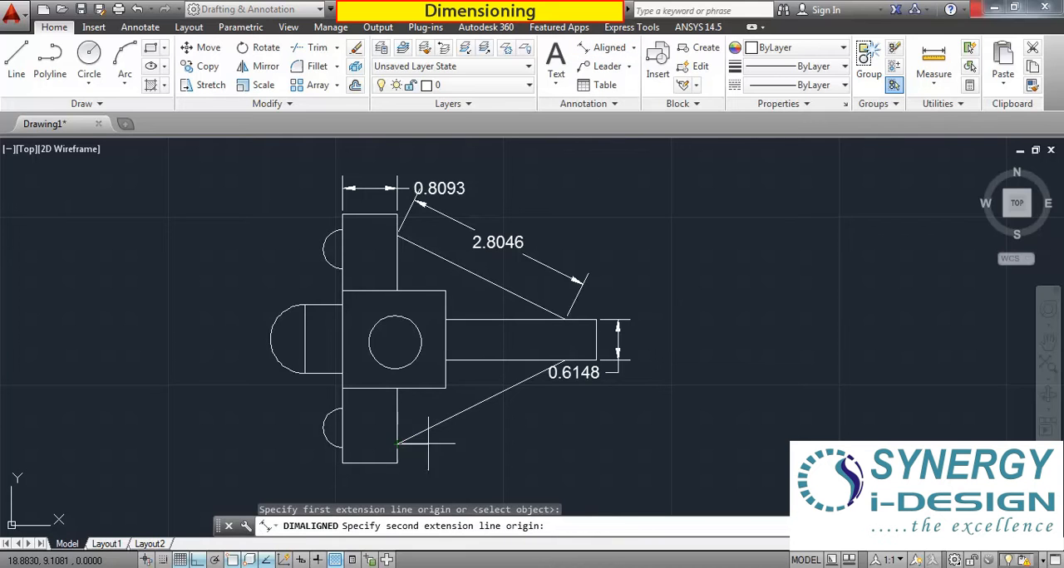
click(564, 360)
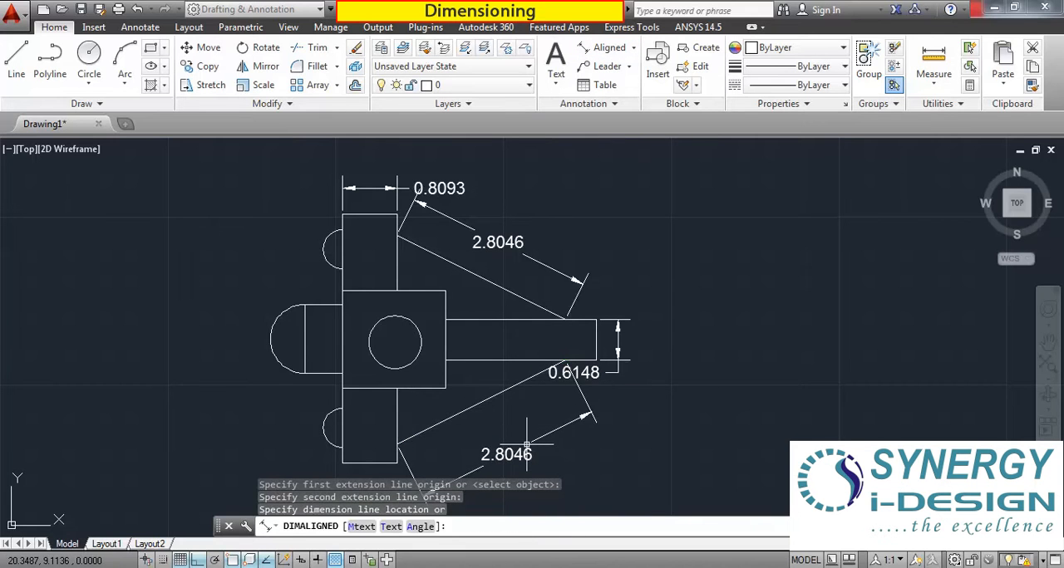
click(583, 476)
scroll(511, 402, down, 3)
scroll(473, 388, up, 3)
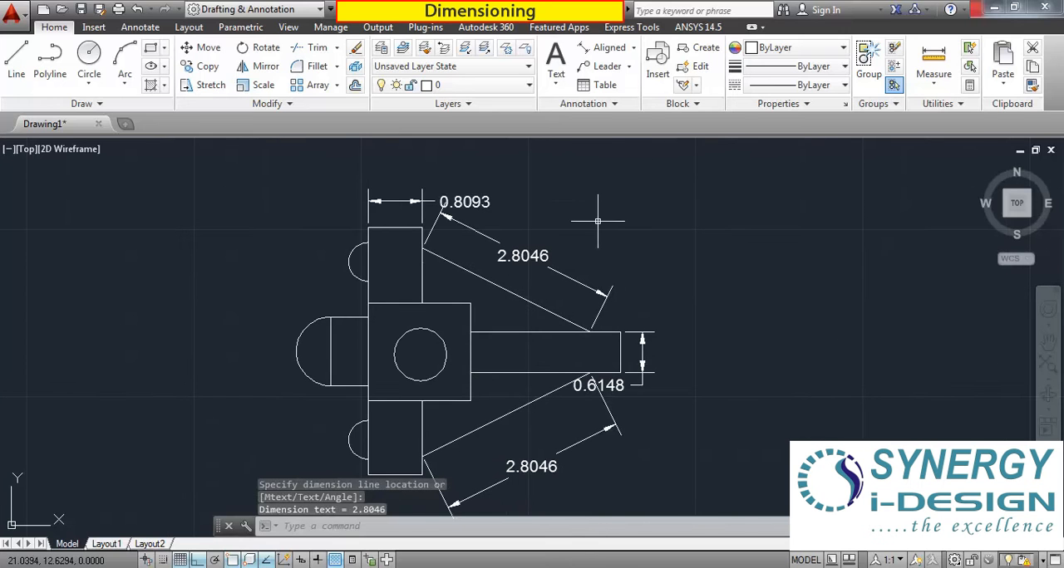
Add an angular dimension between the upper sloping line and the bar's top edge, placing the arc far to the left of the part.
click(633, 48)
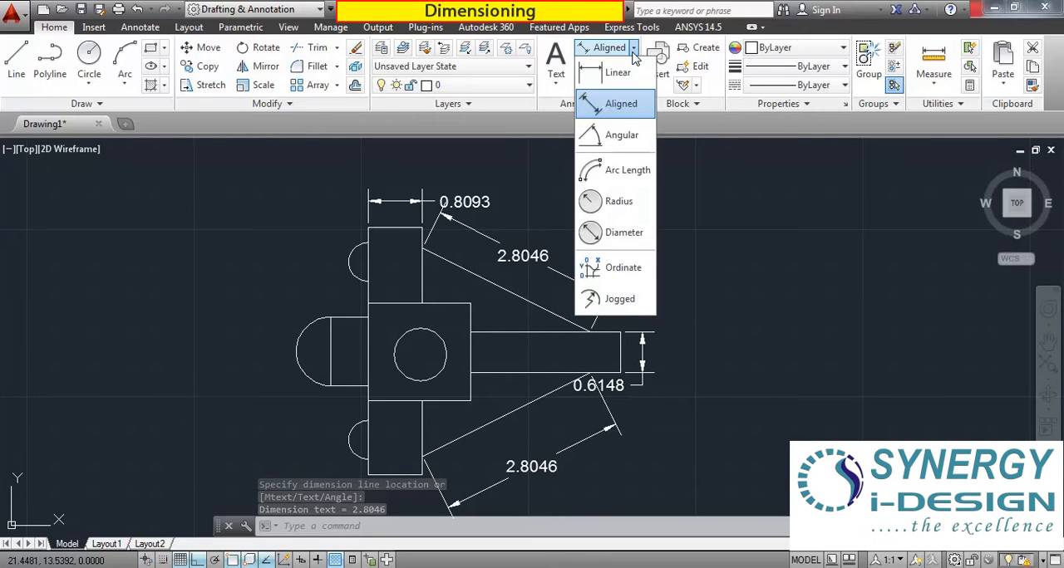
click(603, 140)
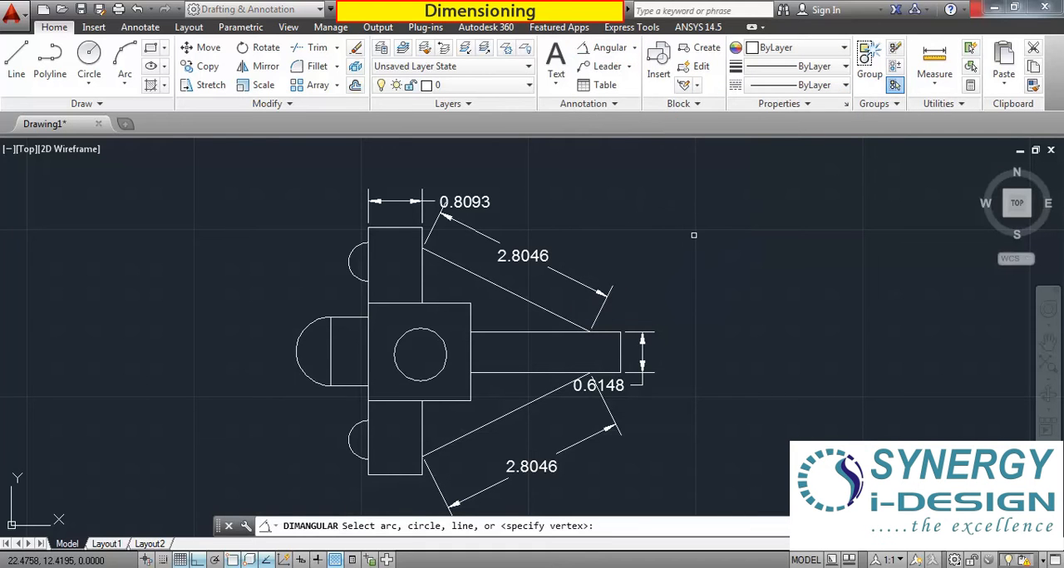
scroll(679, 317, up, 2)
scroll(684, 324, down, 4)
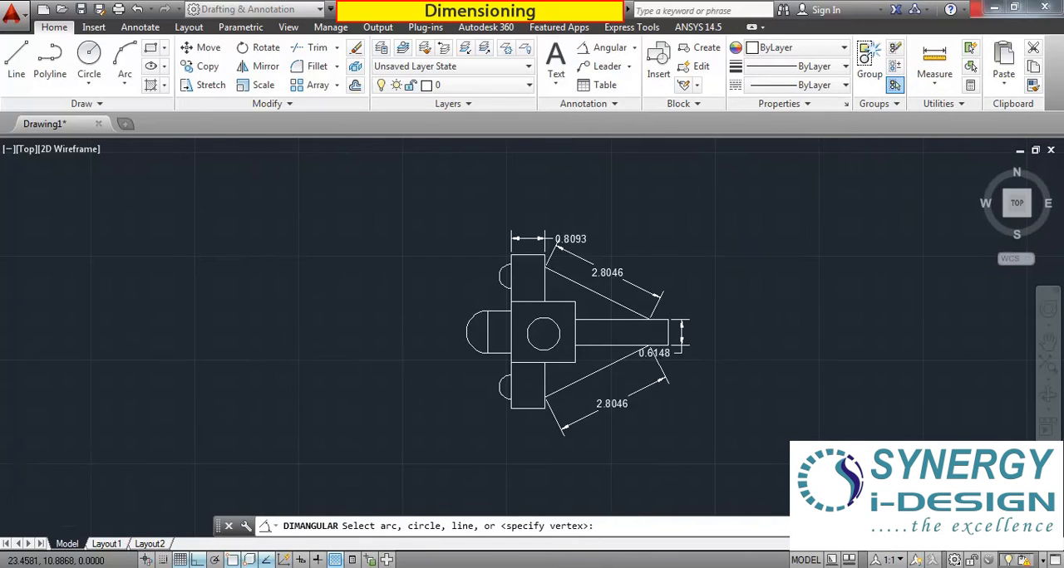
scroll(744, 324, up, 4)
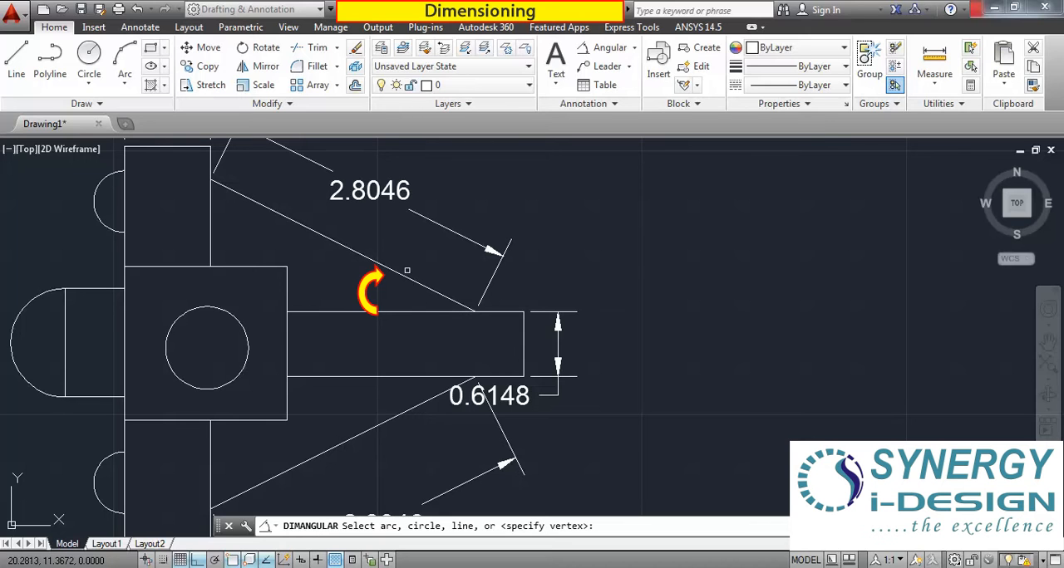
scroll(520, 346, down, 4)
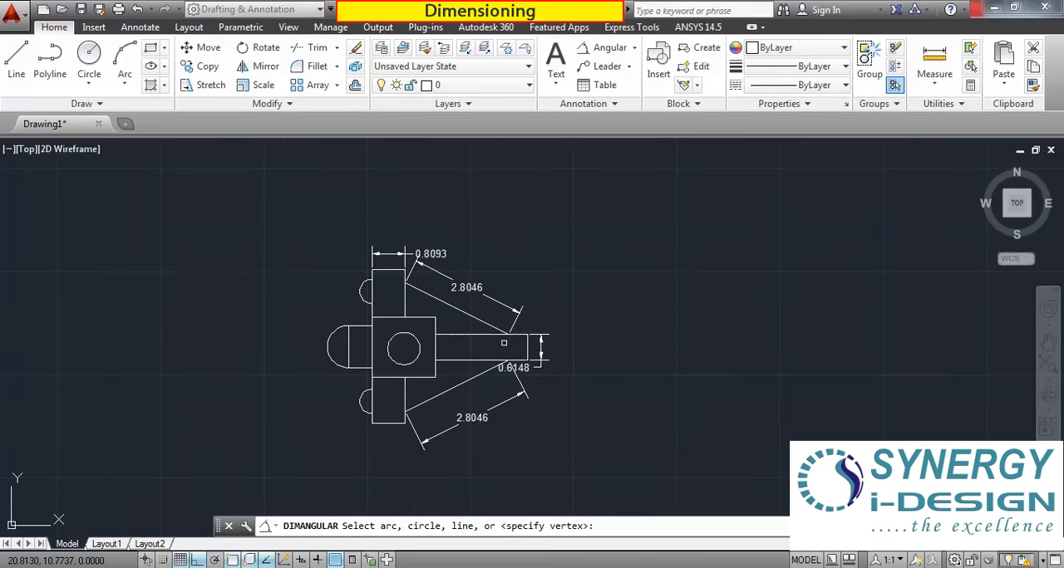
scroll(463, 308, up, 4)
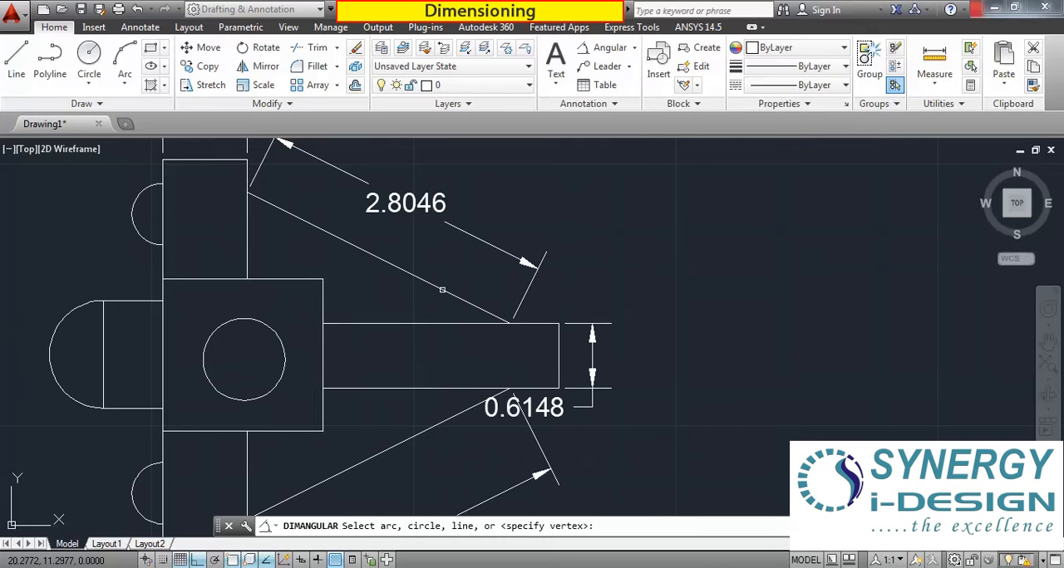
click(442, 290)
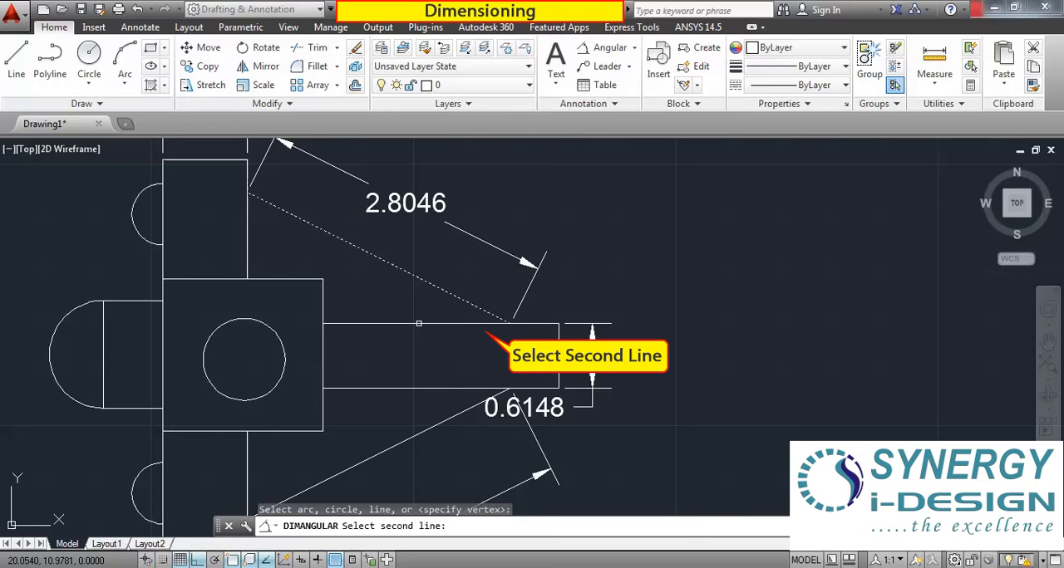
click(419, 323)
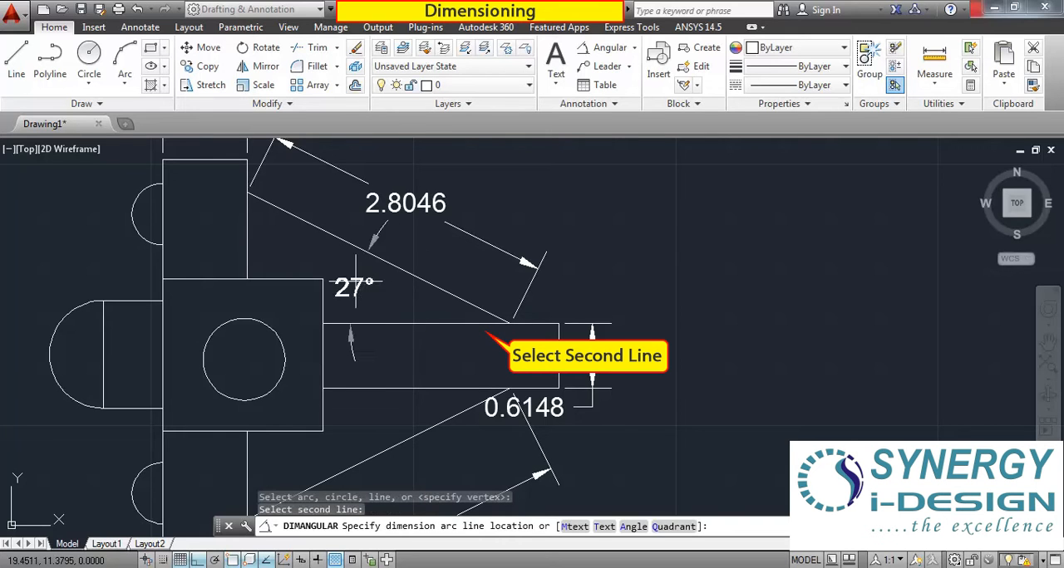
scroll(373, 287, down, 3)
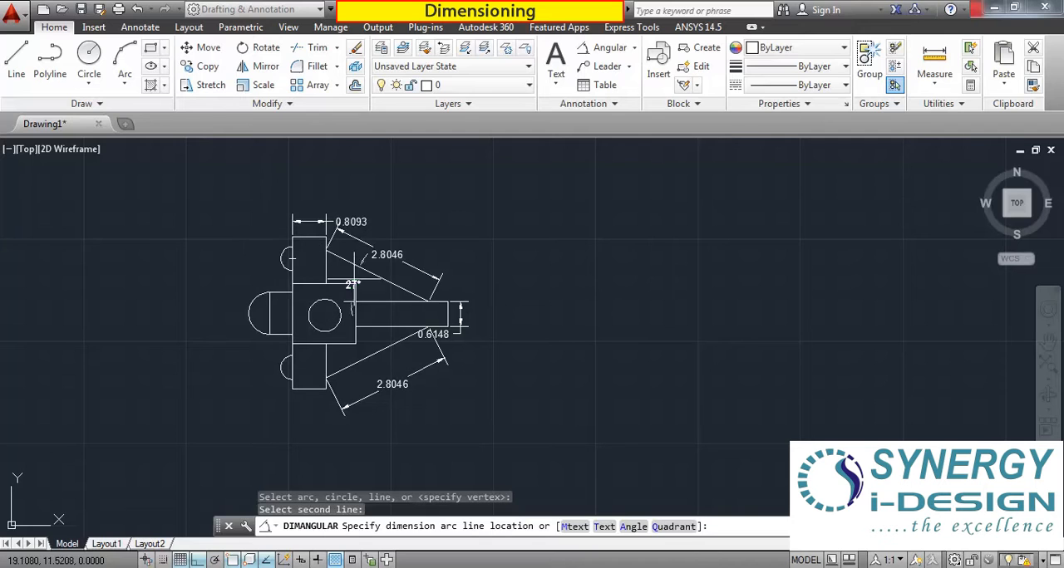
click(196, 227)
Add an angular dimension between the bar's bottom edge and the lower sloping line, placing the arc beyond the bar's free end.
scroll(178, 226, up, 2)
scroll(202, 233, down, 1)
scroll(201, 234, down, 2)
scroll(199, 232, up, 2)
middle_drag(436, 260, 555, 273)
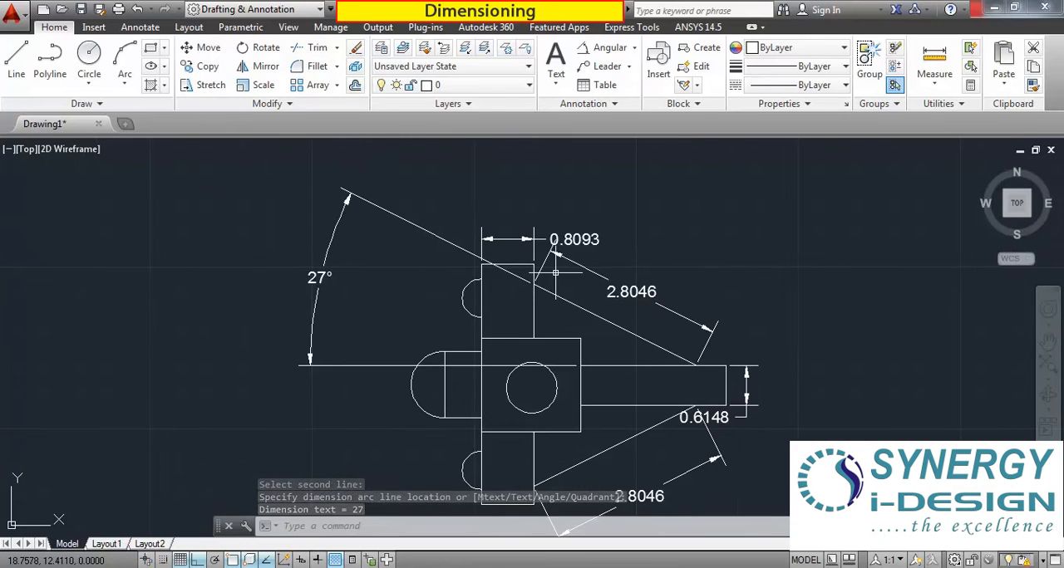
click(611, 47)
click(631, 406)
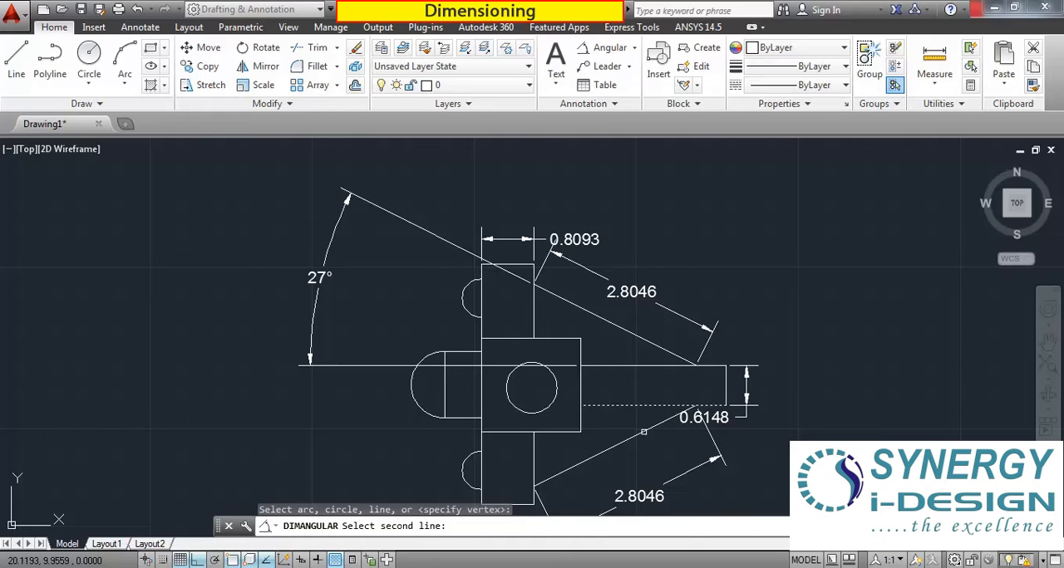
click(644, 432)
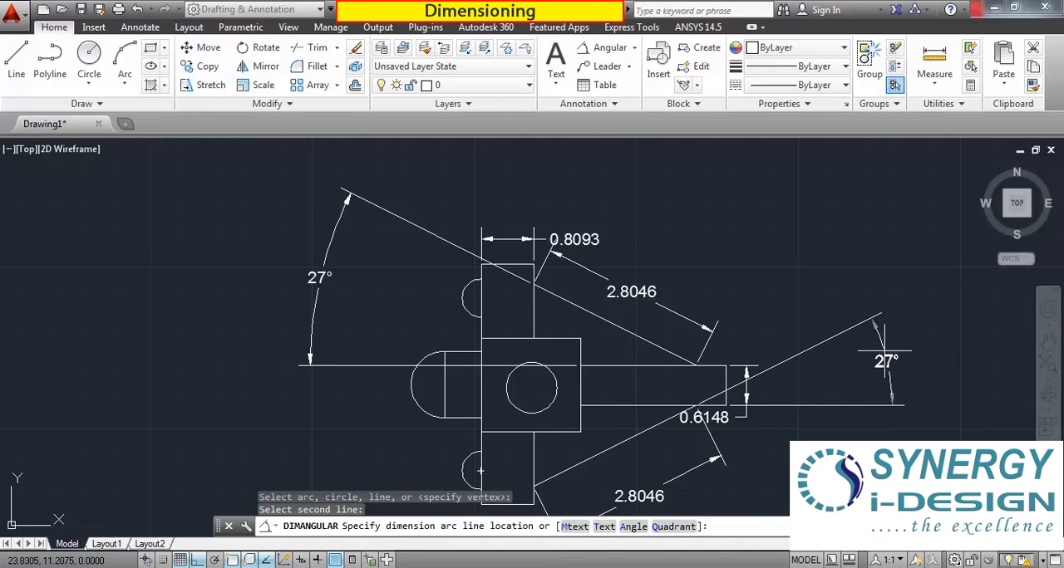
click(899, 359)
Add a radius dimension to the circle in the central square, placing its text below and to the right of the square.
scroll(899, 359, down, 5)
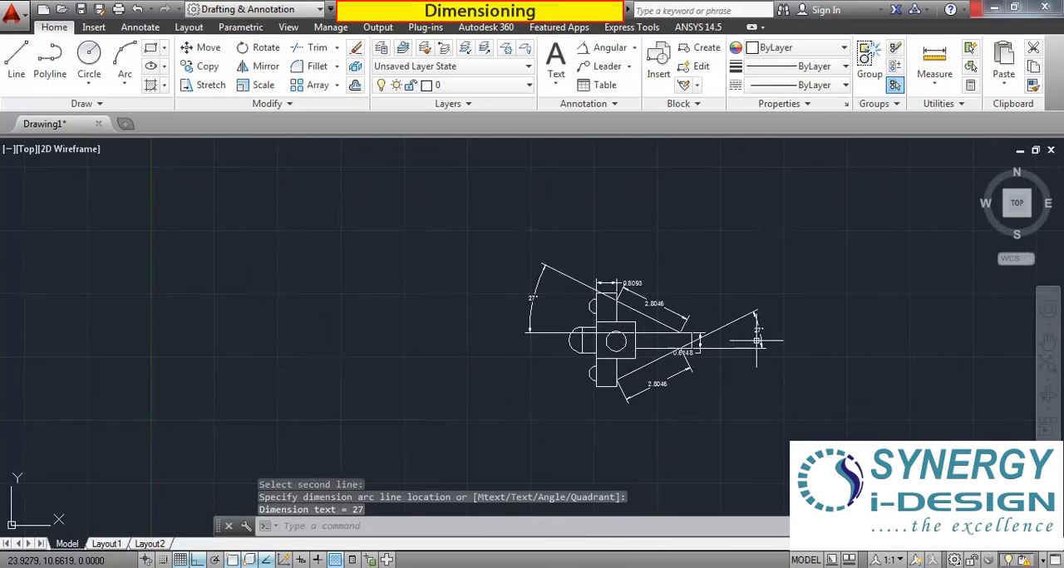
scroll(828, 341, up, 5)
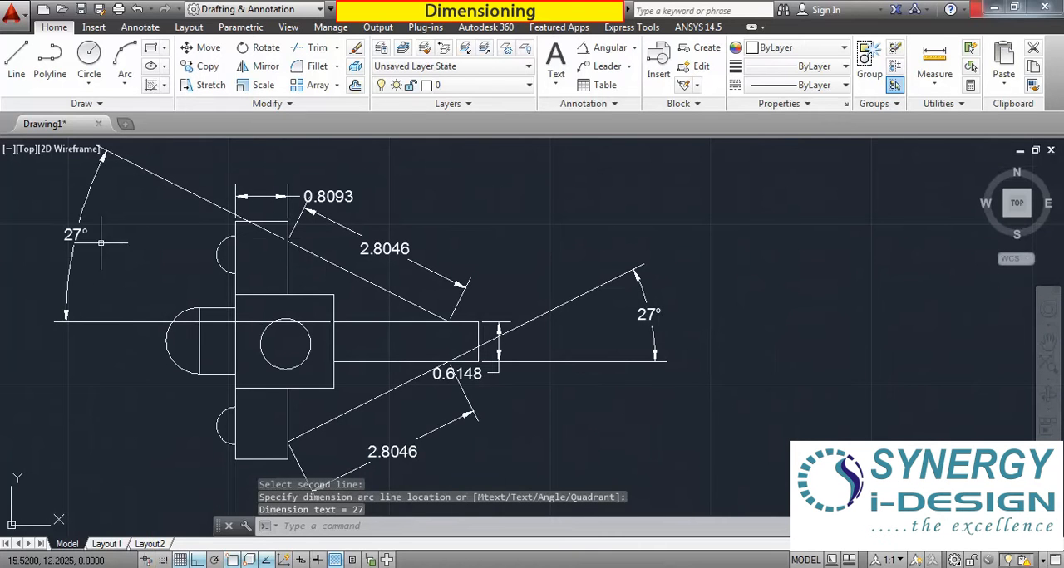
middle_drag(294, 245, 407, 256)
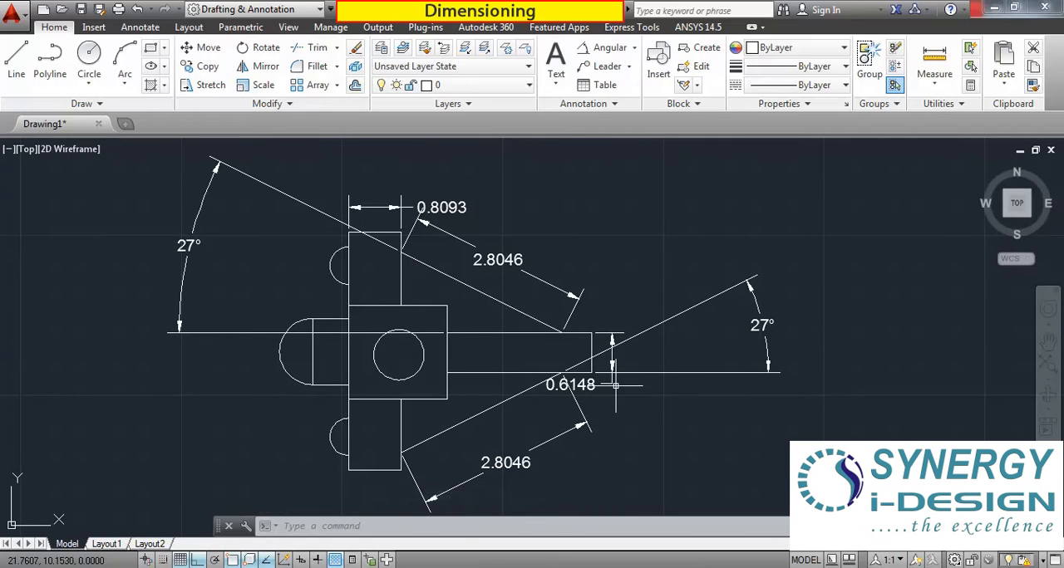
click(635, 53)
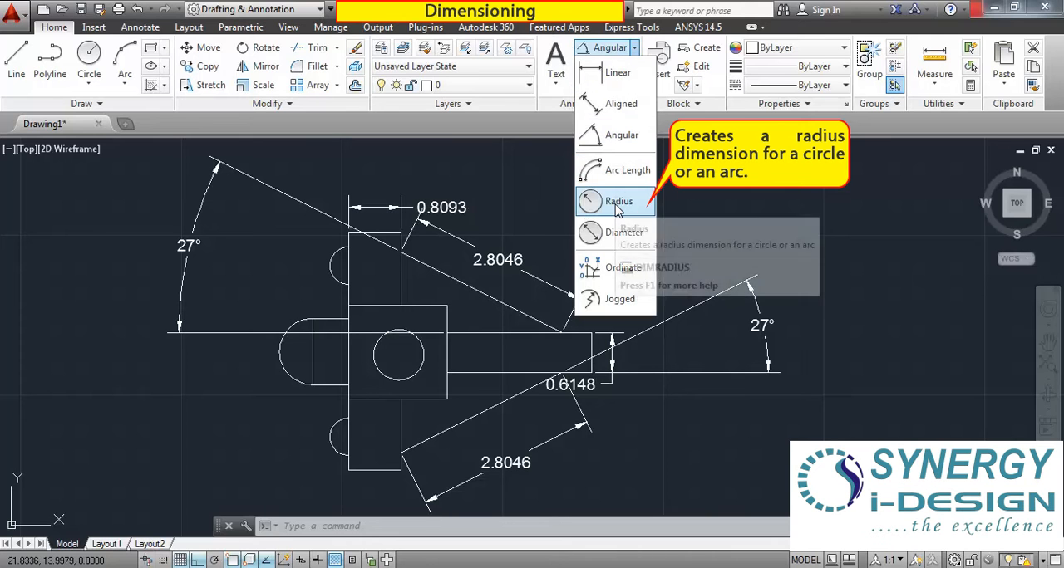
click(616, 204)
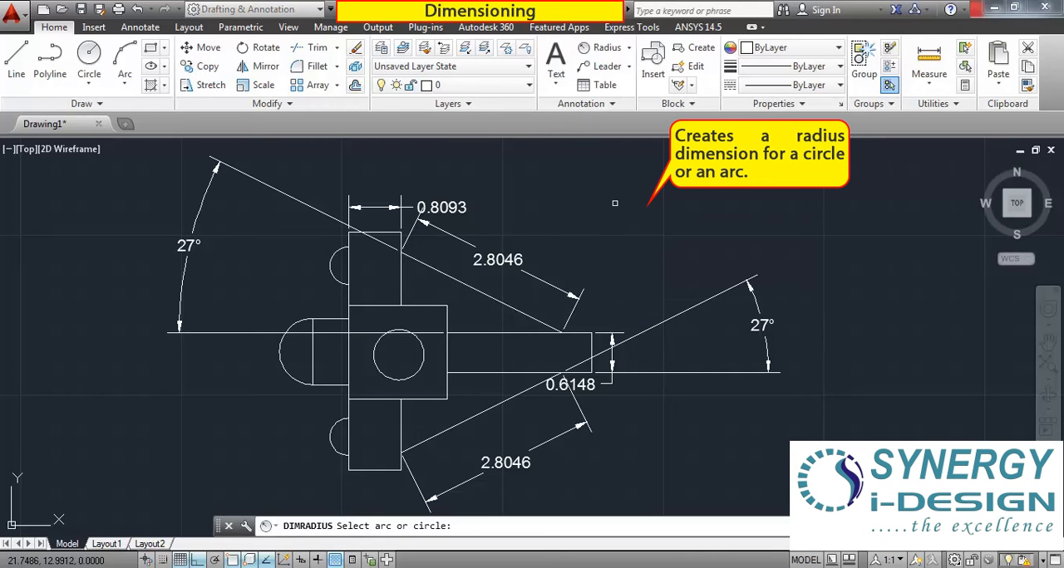
click(415, 375)
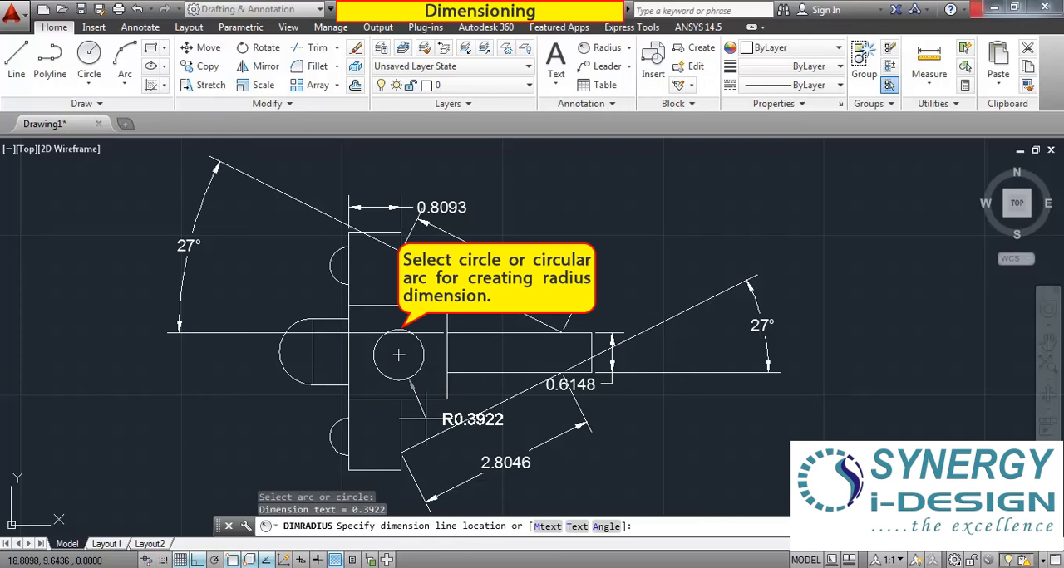
click(425, 422)
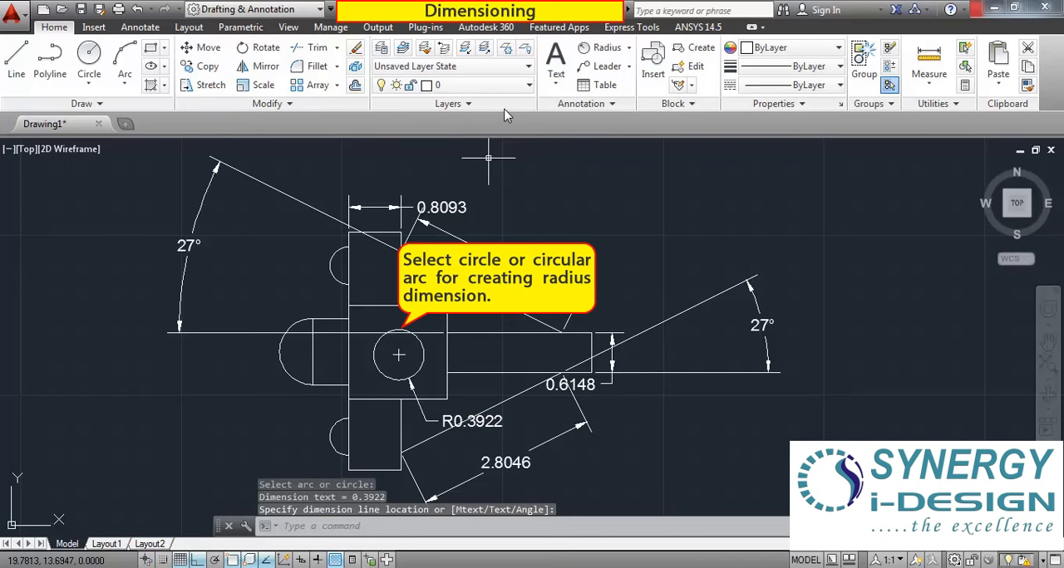
Add a diameter dimension to the circle in the central square, placing its text above the horizontal bar.
click(629, 48)
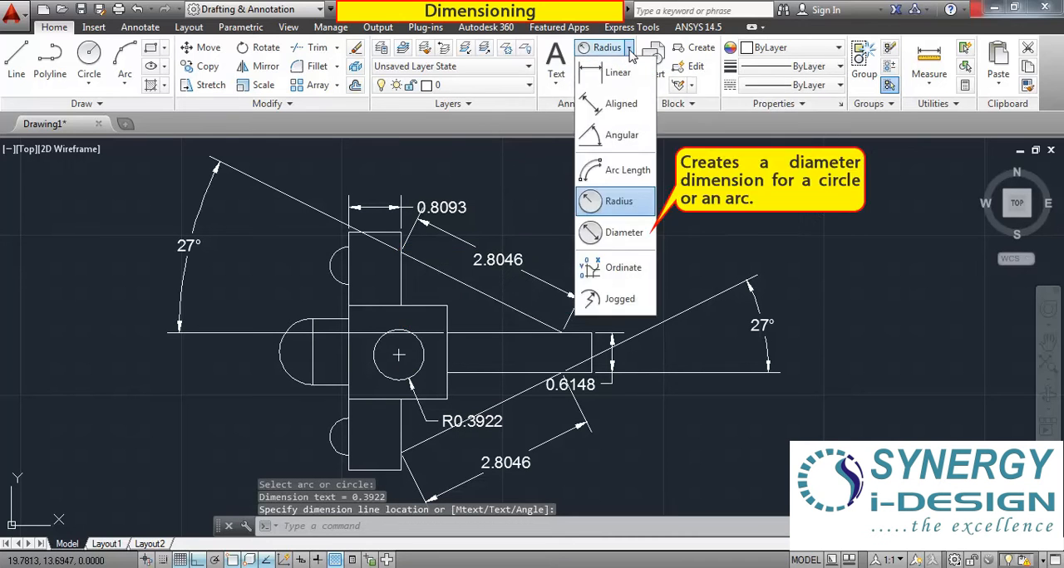
click(619, 234)
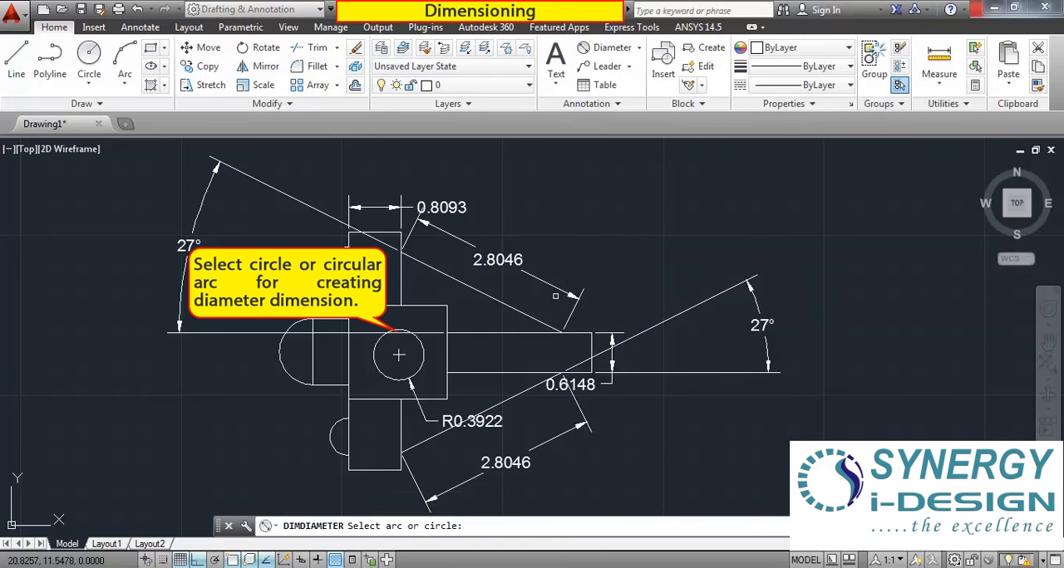
click(423, 356)
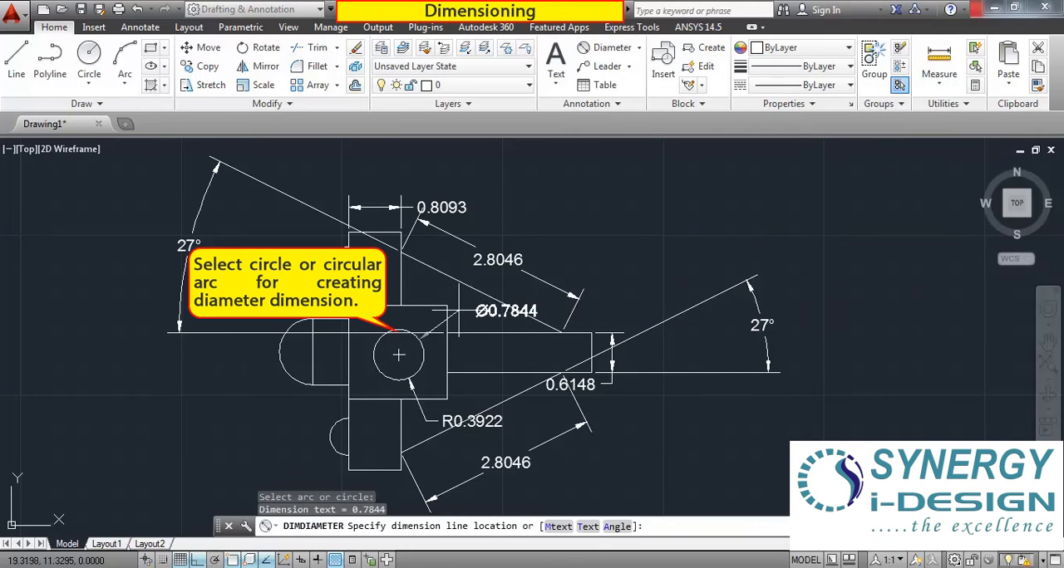
click(517, 285)
Add an arc length dimension to the small lower arc on the part's left side, placing it just outside the arc.
scroll(631, 270, up, 3)
scroll(584, 269, down, 3)
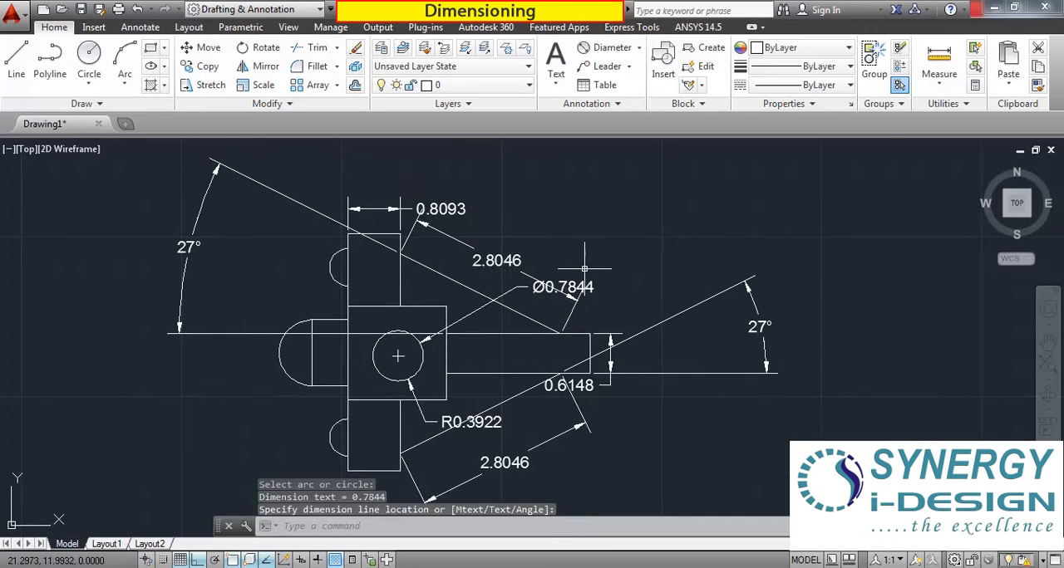
click(639, 49)
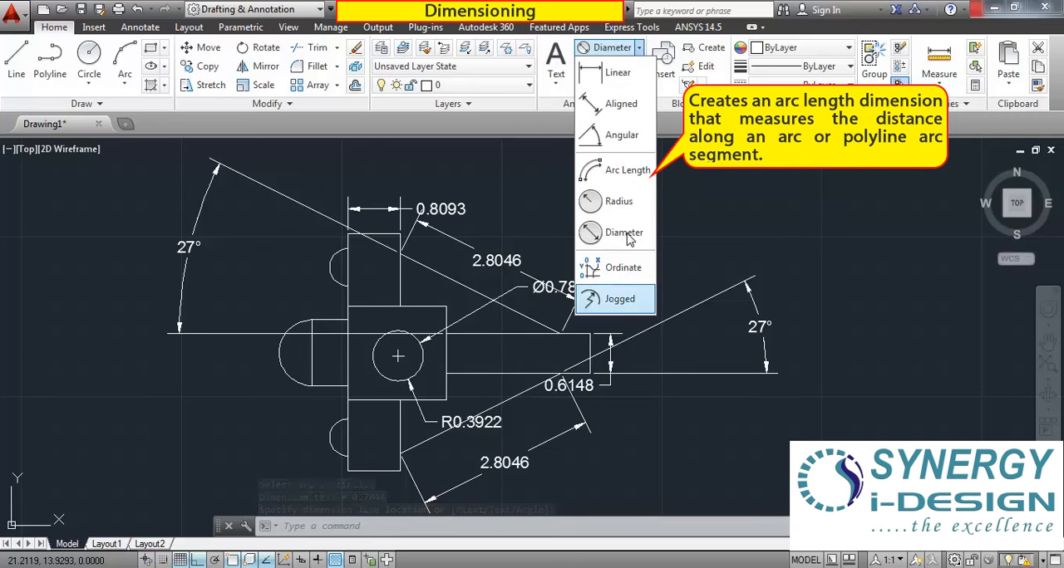
click(618, 171)
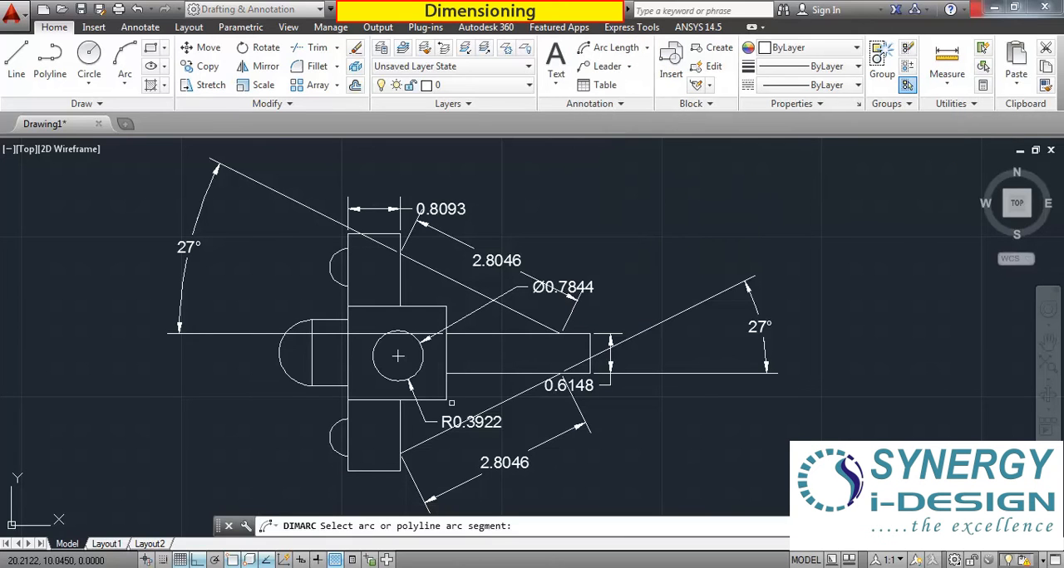
scroll(304, 452, up, 4)
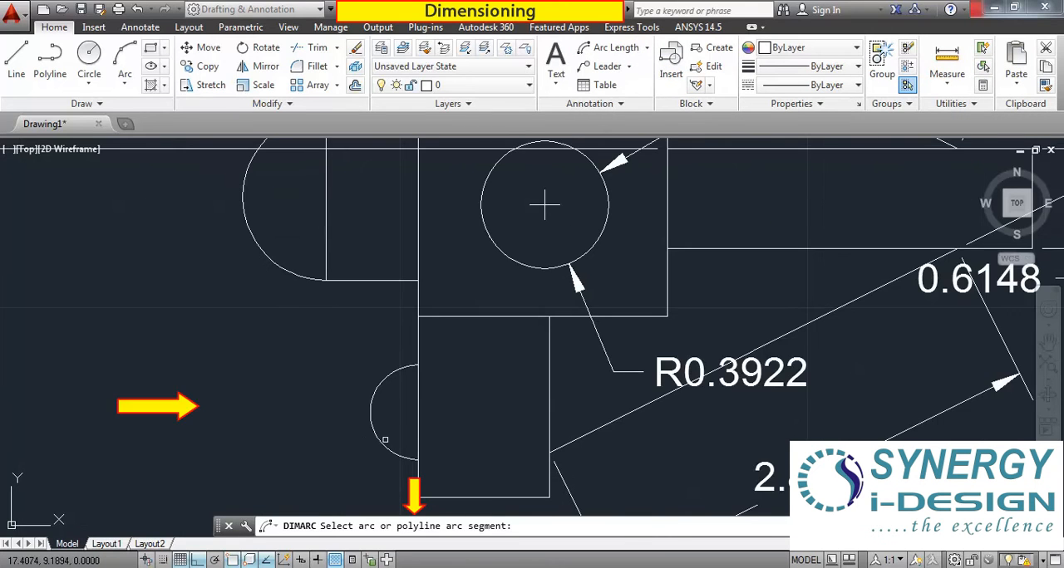
click(381, 442)
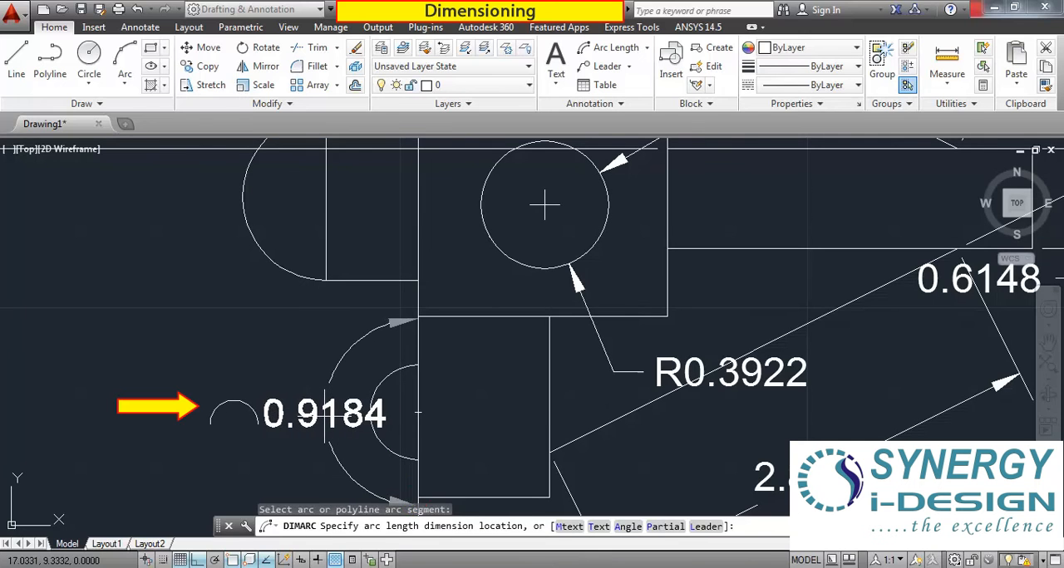
click(324, 413)
scroll(205, 322, down, 4)
scroll(235, 353, up, 2)
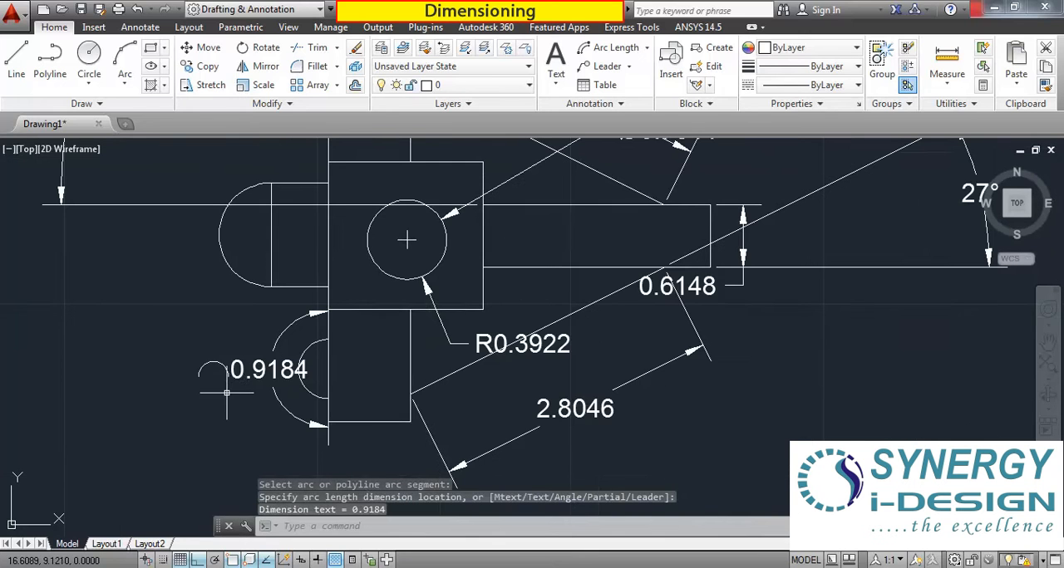
scroll(324, 350, down, 2)
scroll(303, 340, down, 4)
scroll(295, 353, up, 6)
scroll(405, 350, down, 4)
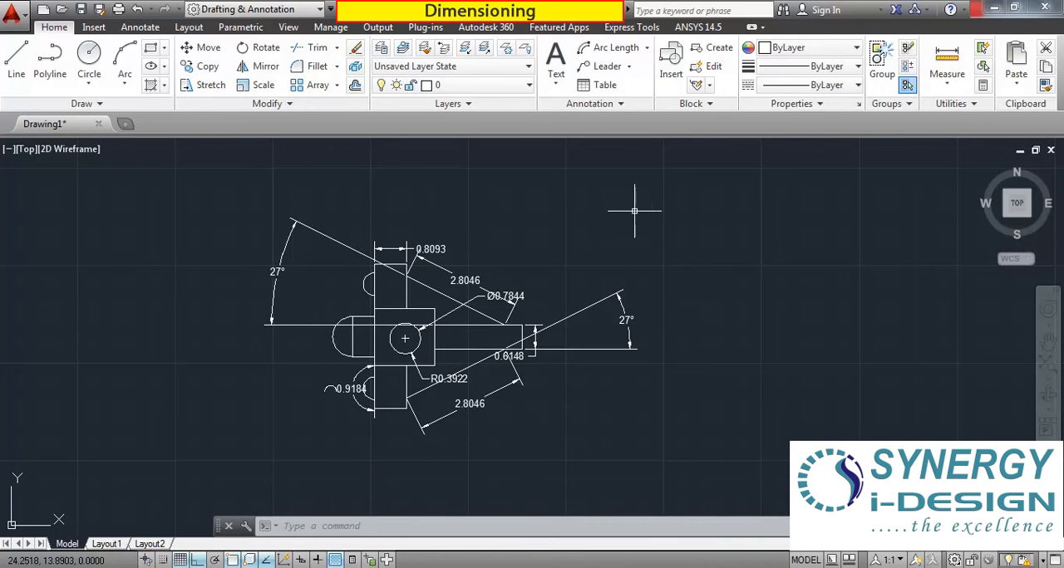
click(646, 48)
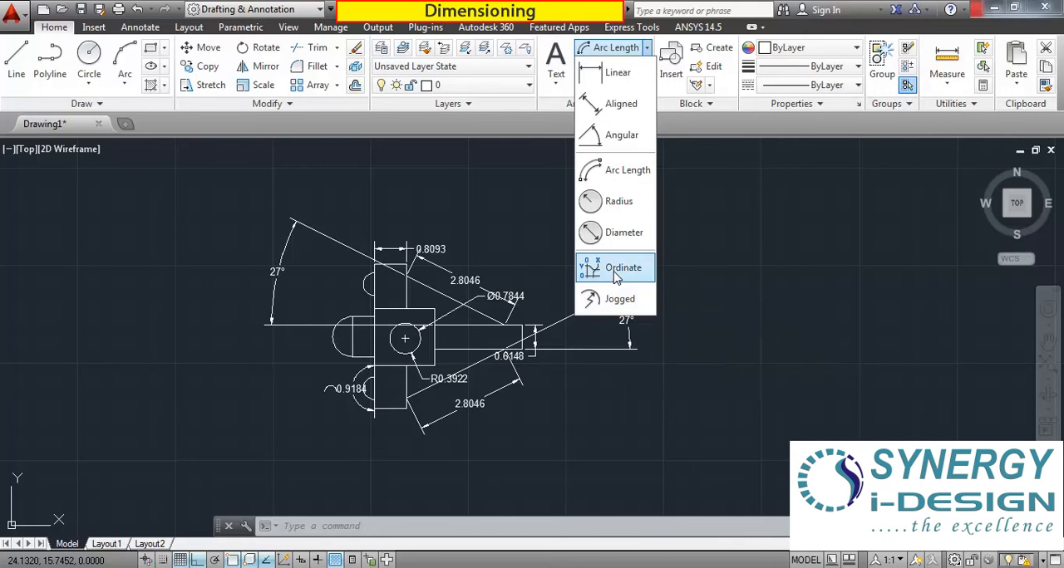
click(686, 419)
Draw a large horizontal rectangle in the empty area to the right of the dimensioned part.
scroll(598, 423, down, 3)
scroll(709, 395, up, 3)
middle_drag(625, 347, 222, 338)
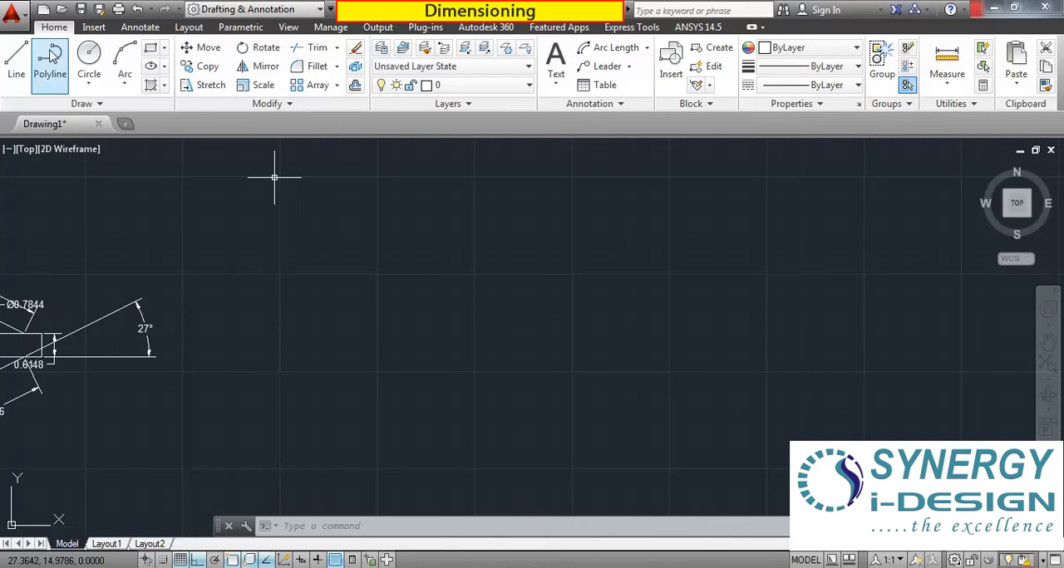
click(151, 51)
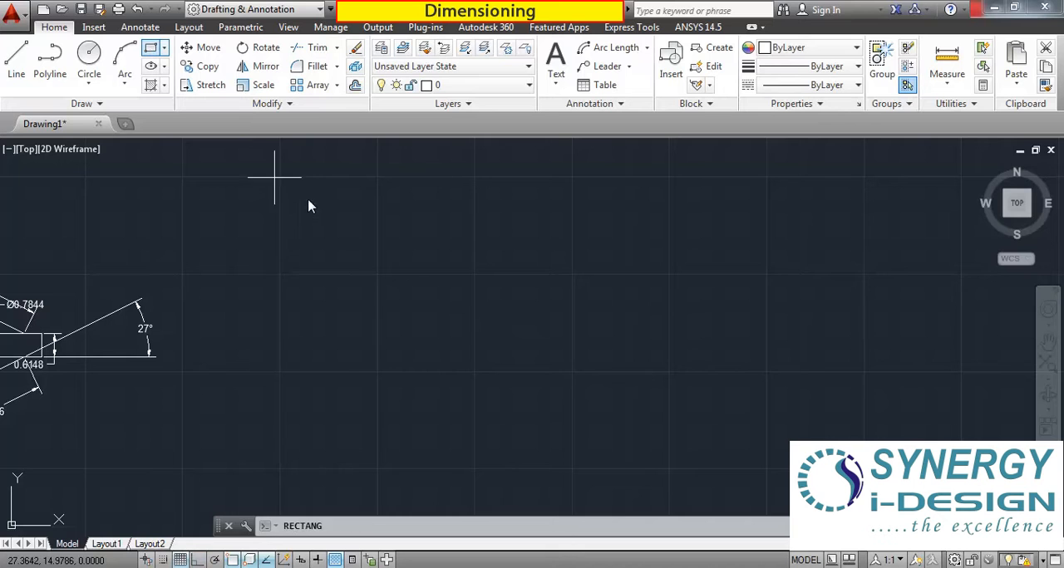
click(306, 228)
click(819, 457)
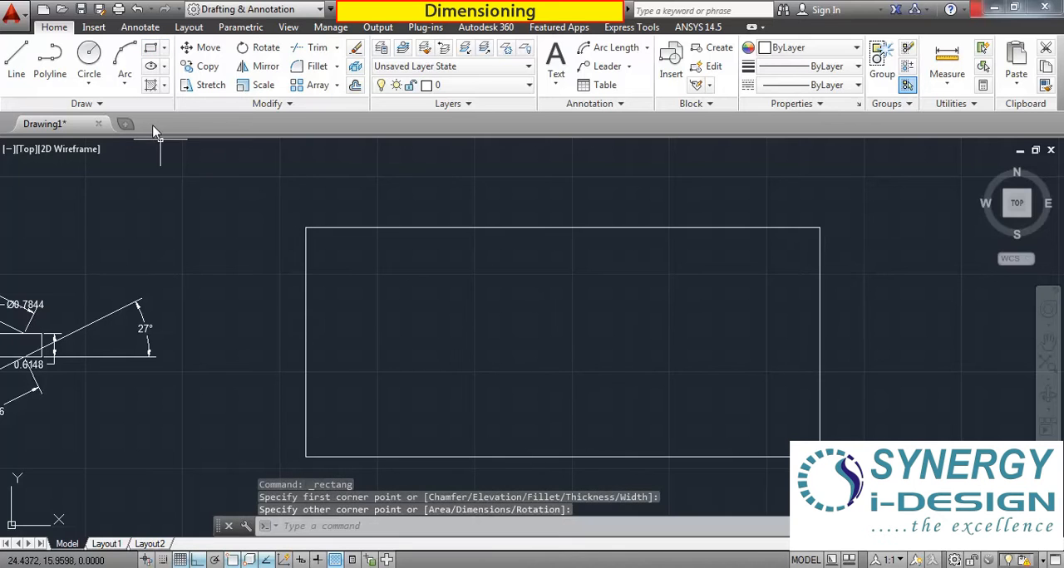
Draw two circles along the rectangle's upper part: one near the upper-left corner and one at the middle with radius about 0.48.
click(89, 60)
click(372, 286)
click(371, 264)
right_click(565, 312)
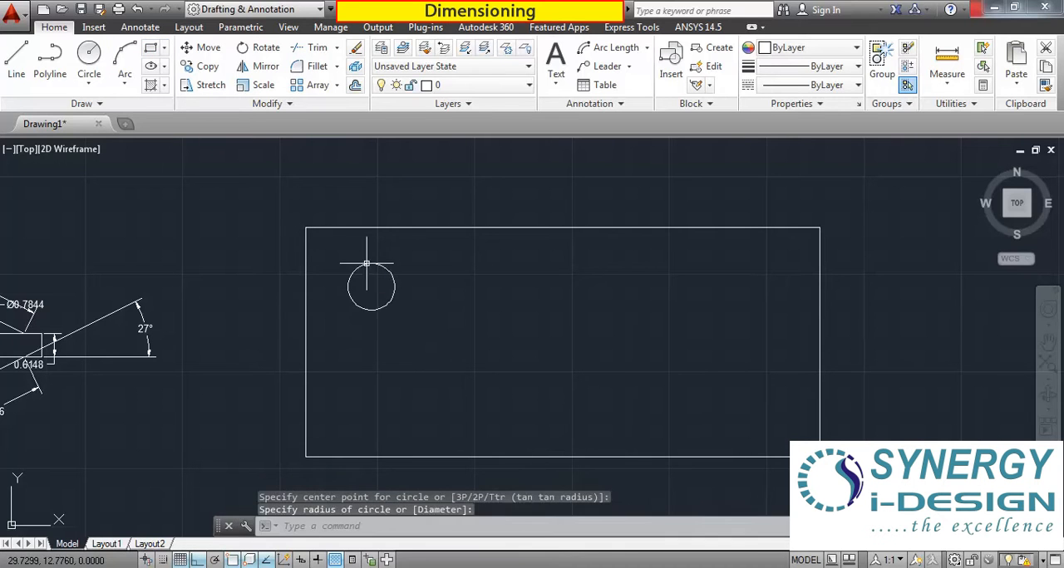
click(634, 28)
click(551, 289)
click(570, 286)
Draw two circles in the rectangle's lower part: radius about 0.36 toward the left and radius about 0.42 at the middle.
right_click(669, 282)
click(724, 286)
click(397, 378)
click(410, 378)
right_click(502, 367)
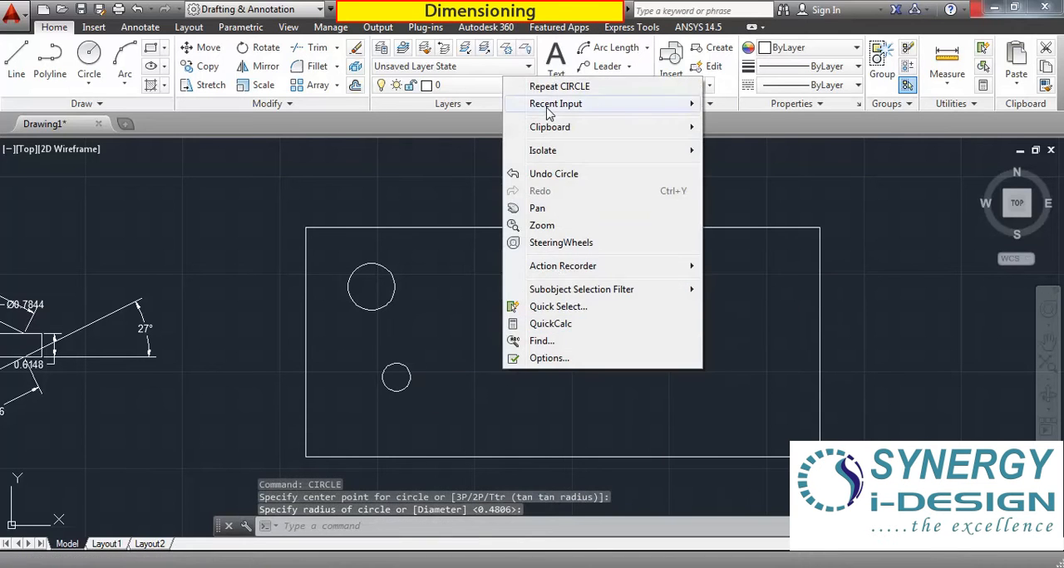
click(550, 86)
click(548, 368)
click(533, 363)
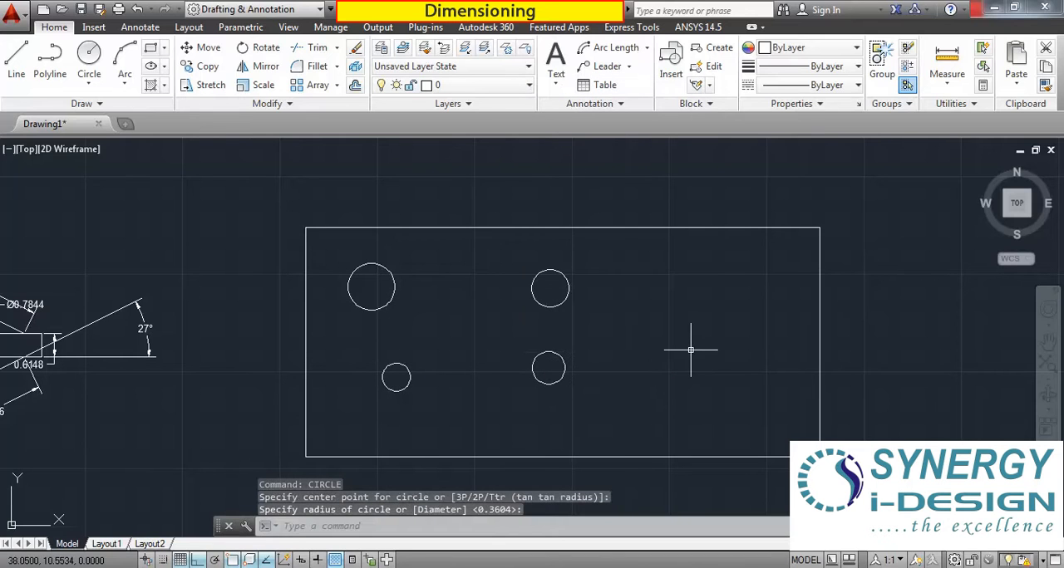
Draw a circle of radius about 0.50 at the rectangle's upper right and a smaller one below and to its left.
right_click(691, 350)
click(747, 74)
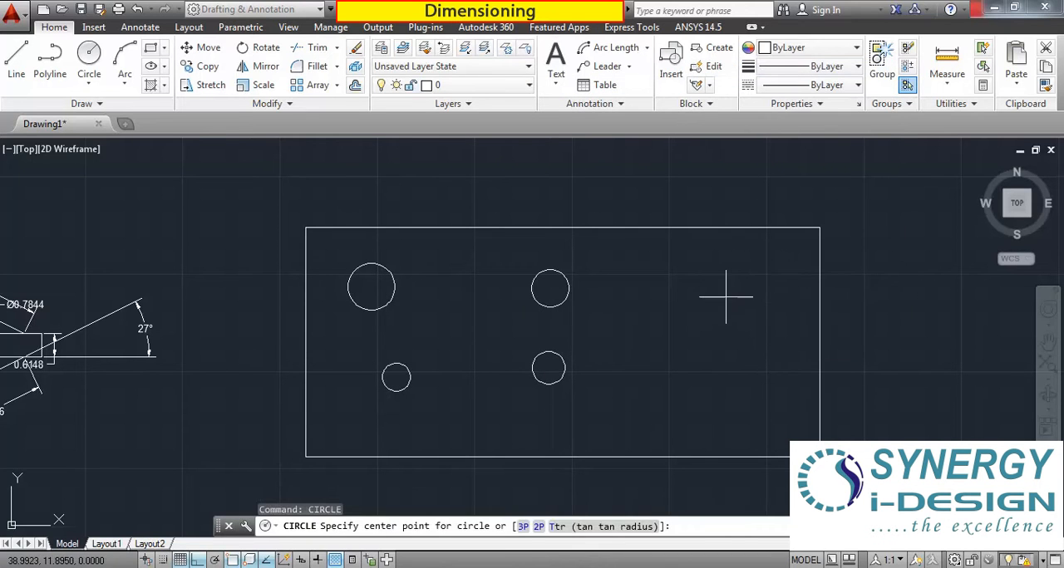
click(726, 299)
click(711, 284)
right_click(666, 295)
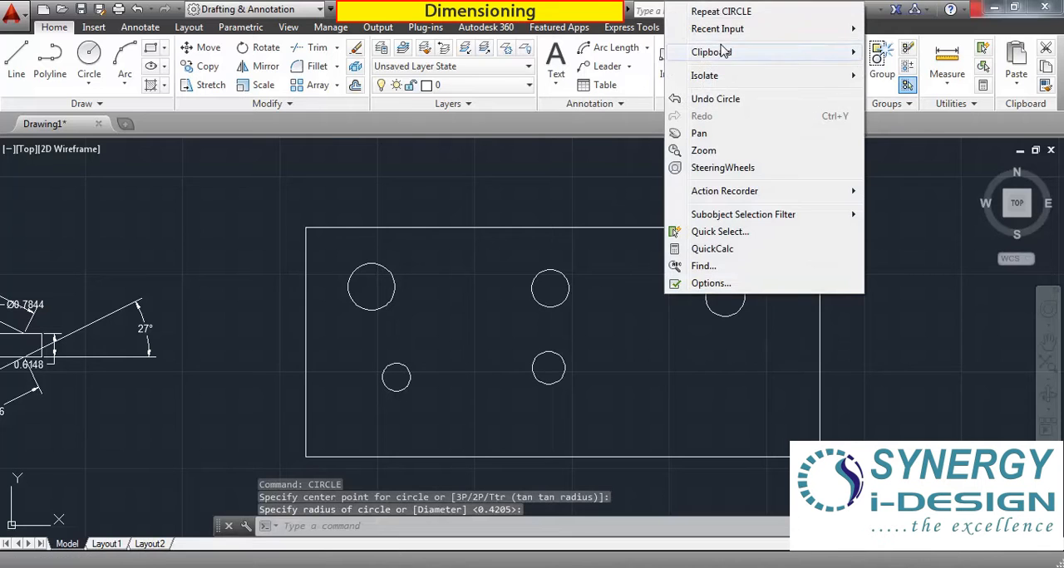
click(721, 11)
click(661, 394)
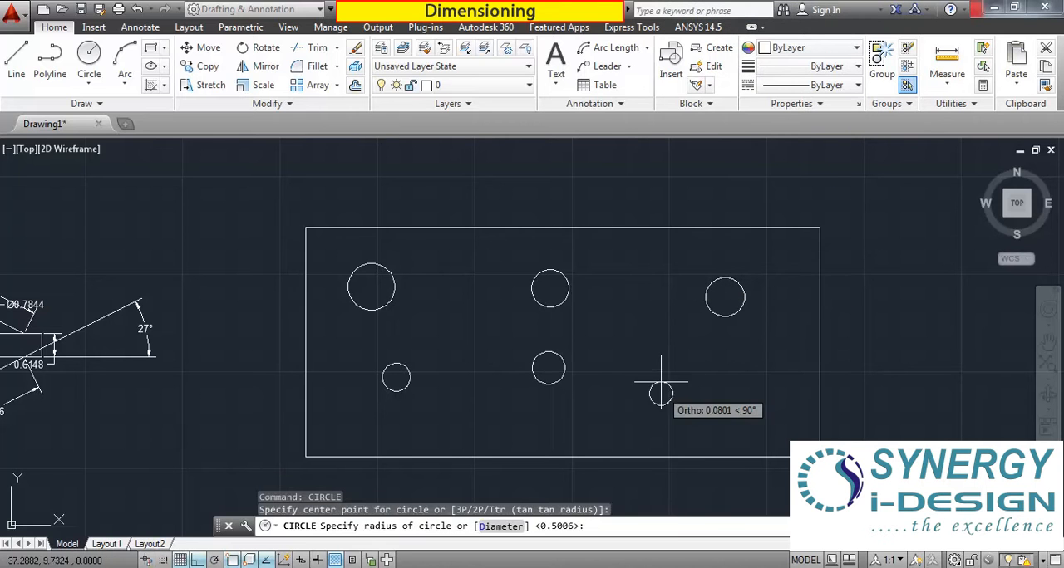
click(661, 377)
Draw a seventh circle near the rectangle's right edge, below the upper-right circle.
right_click(746, 383)
click(801, 95)
click(774, 357)
click(760, 363)
Add an X ordinate dimension to the center of the upper-left circle, ending its leader above the rectangle.
scroll(596, 315, down, 3)
scroll(639, 317, up, 4)
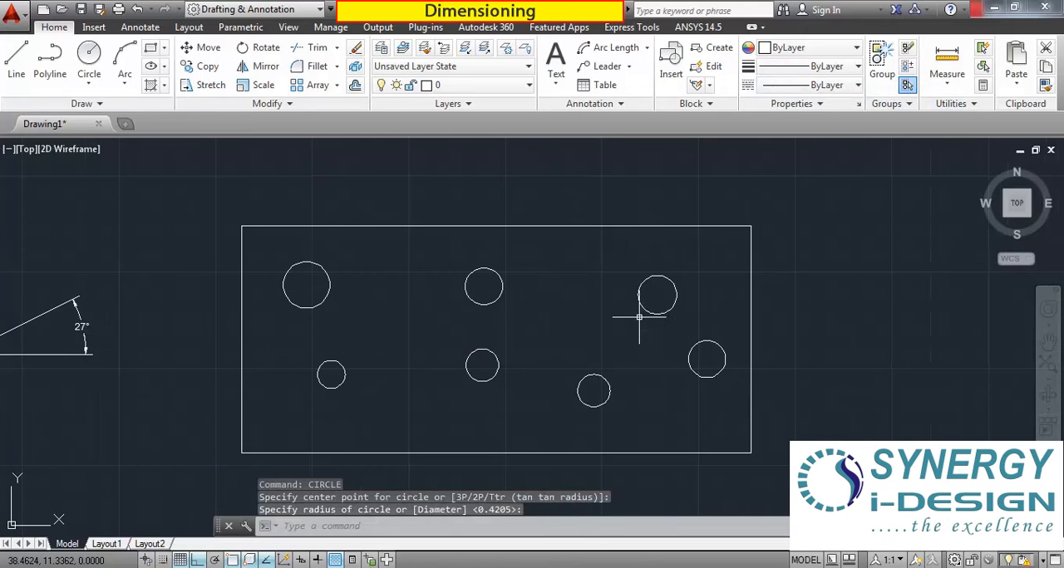
middle_drag(592, 327, 577, 325)
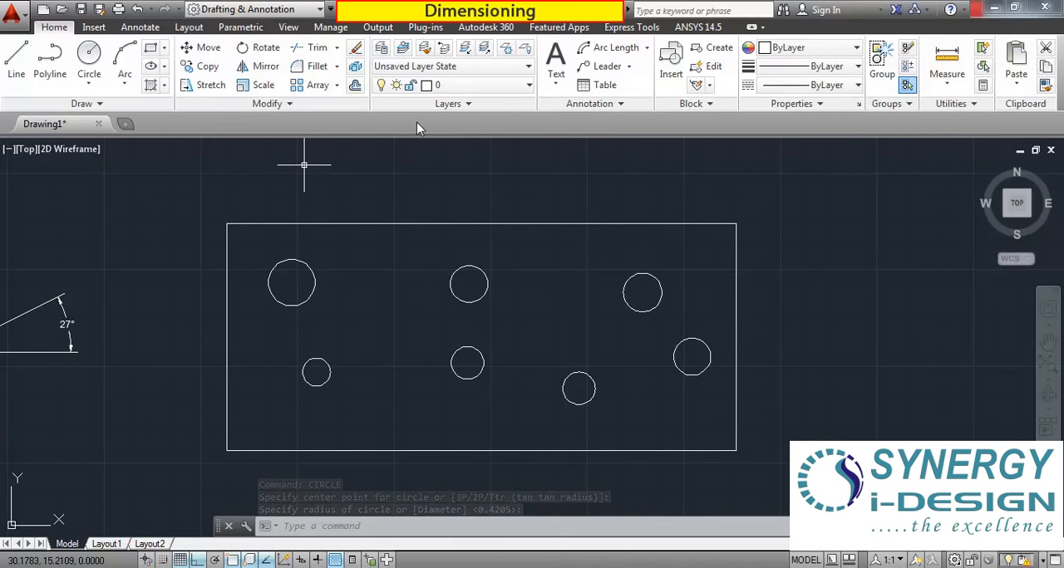
click(646, 47)
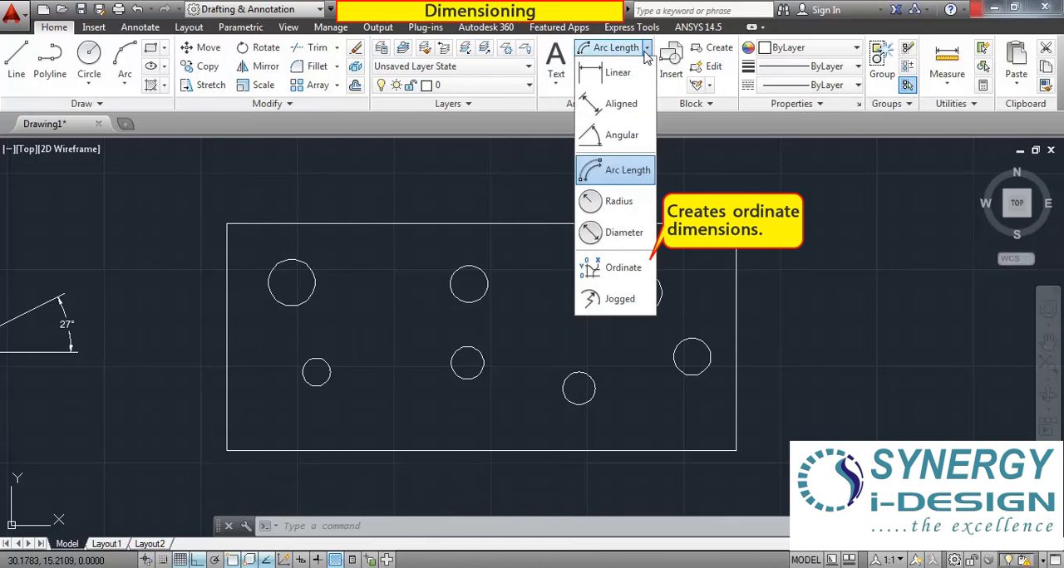
click(613, 276)
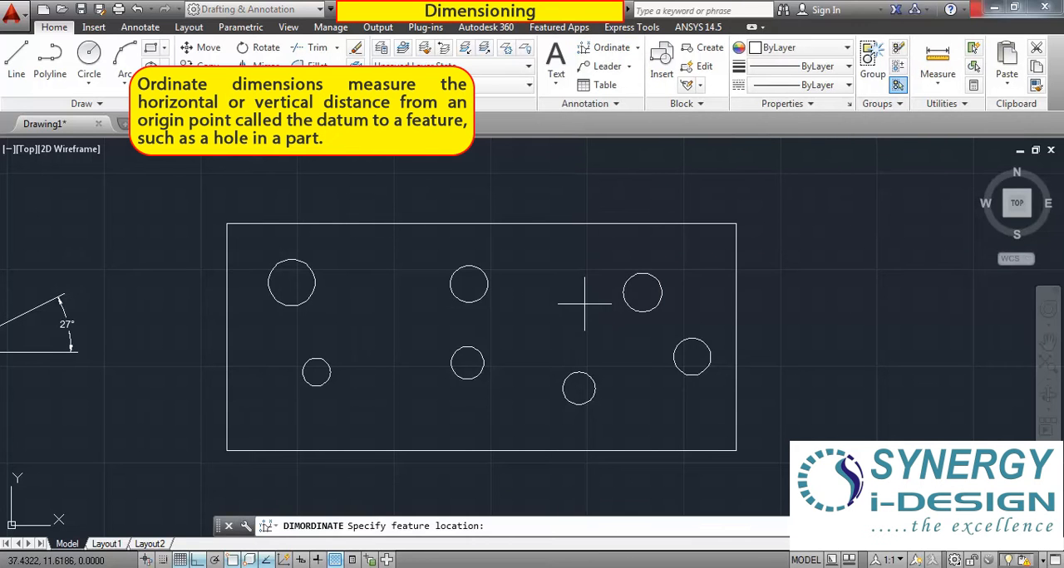
click(291, 283)
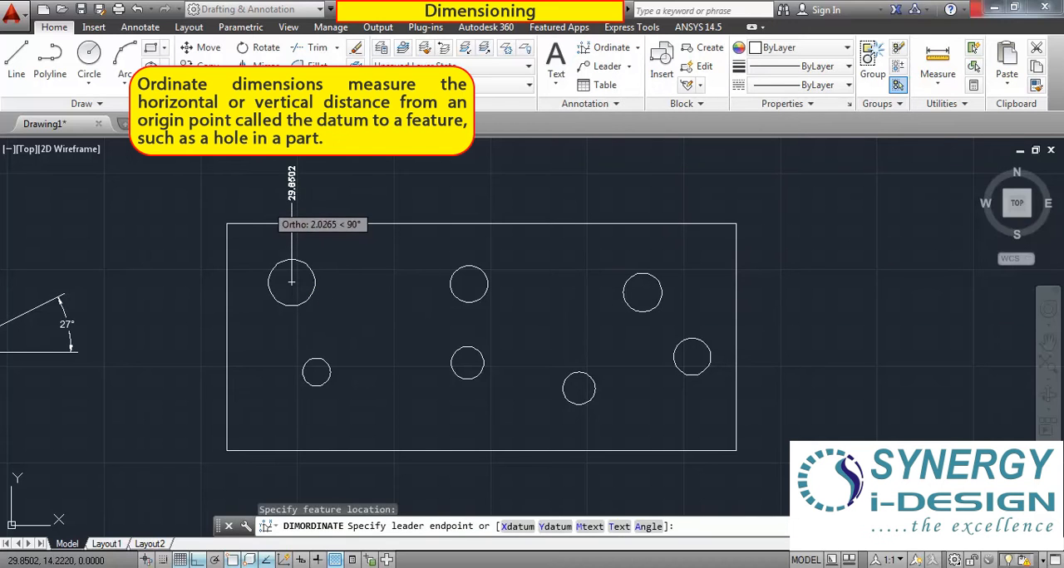
click(291, 204)
Add X ordinate dimensions to the centers of the upper-middle and upper-right circles, ending both leaders above the rectangle.
right_click(438, 254)
click(476, 264)
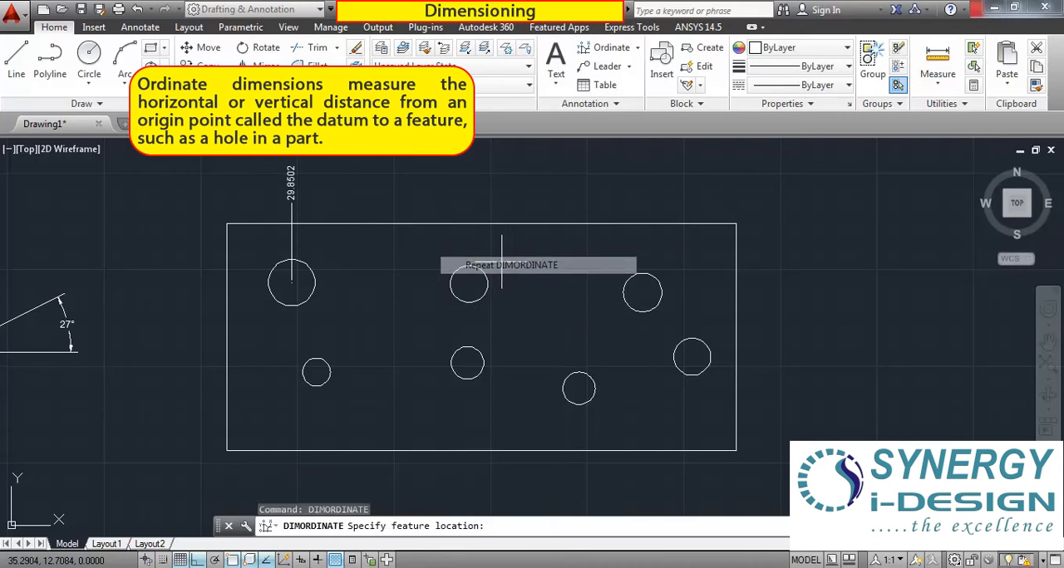
click(469, 284)
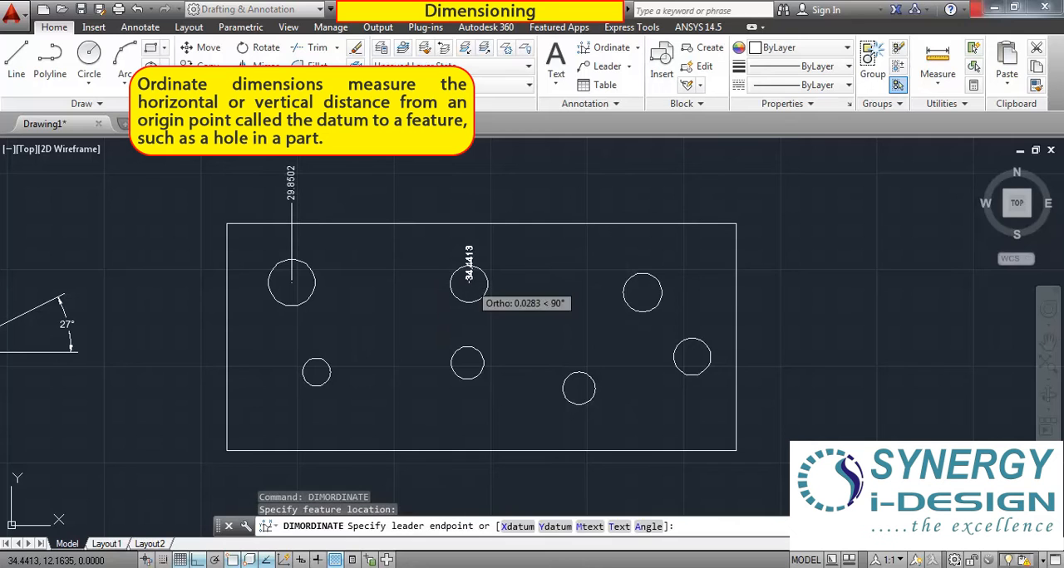
click(469, 200)
right_click(582, 237)
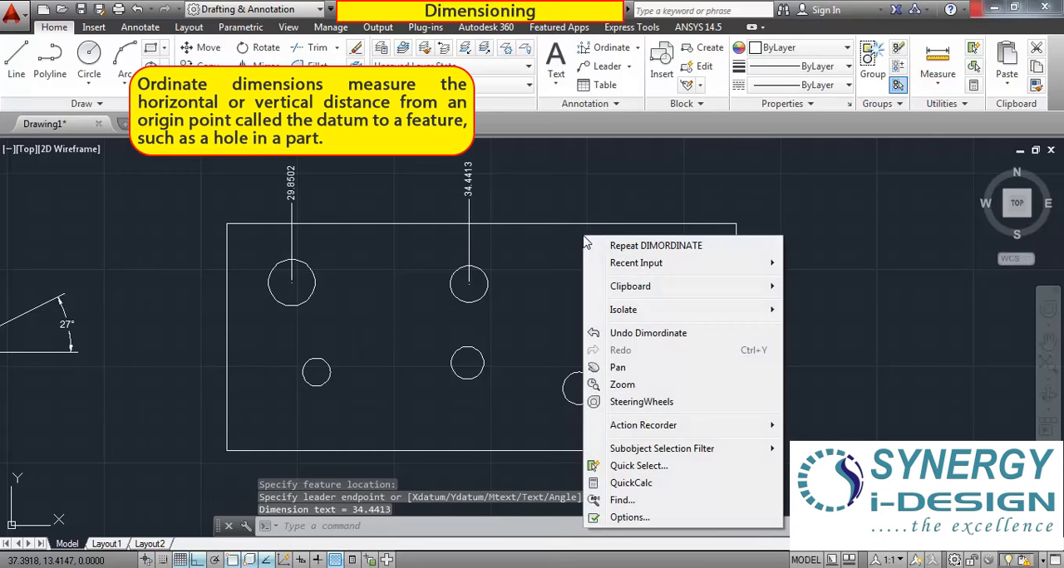
click(656, 246)
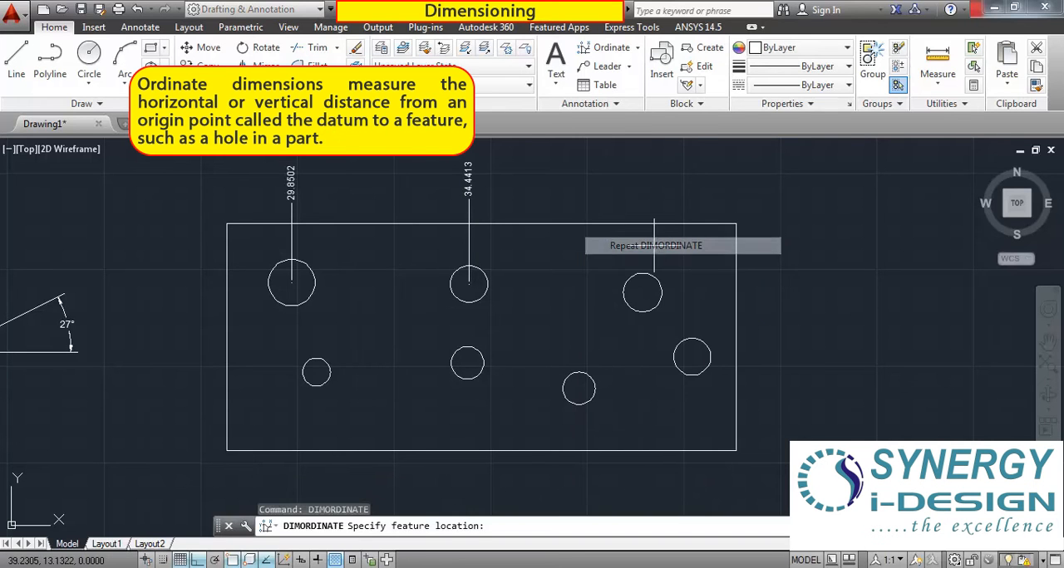
click(642, 292)
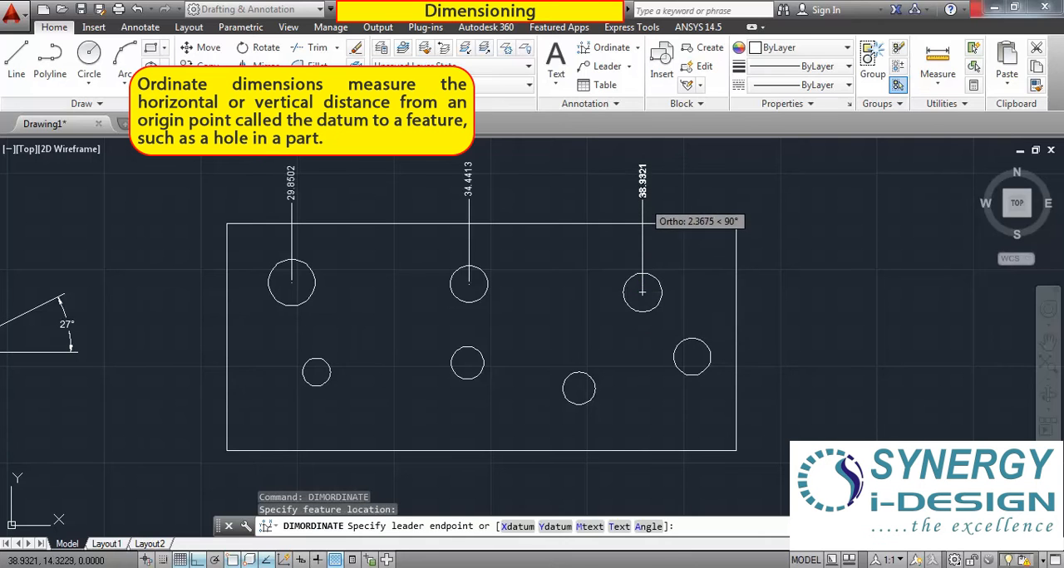
click(643, 195)
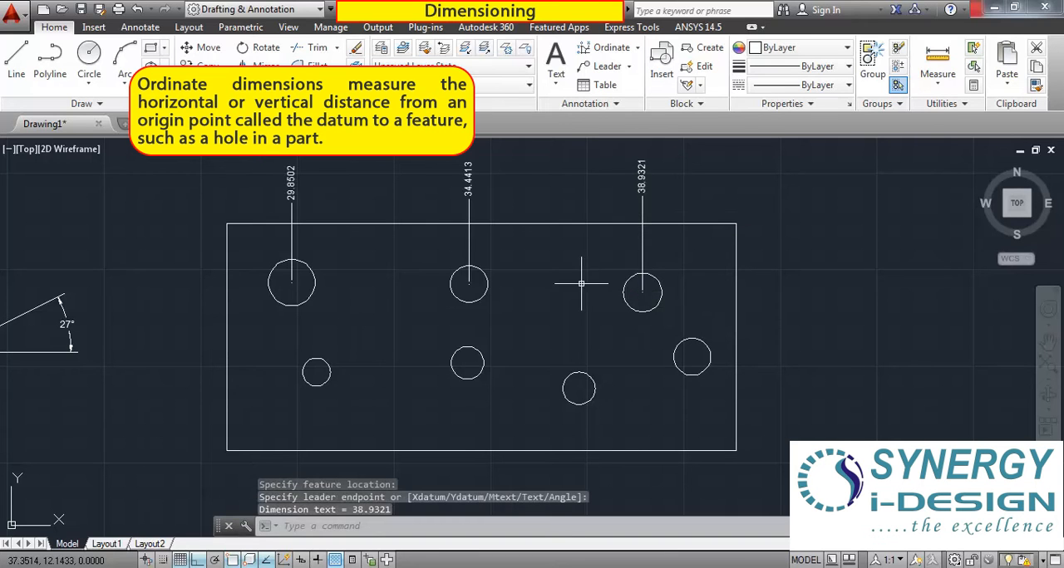
Add X ordinate dimensions to the centers of the lower-left and lower-middle circles, ending both leaders below the rectangle.
right_click(379, 341)
click(446, 59)
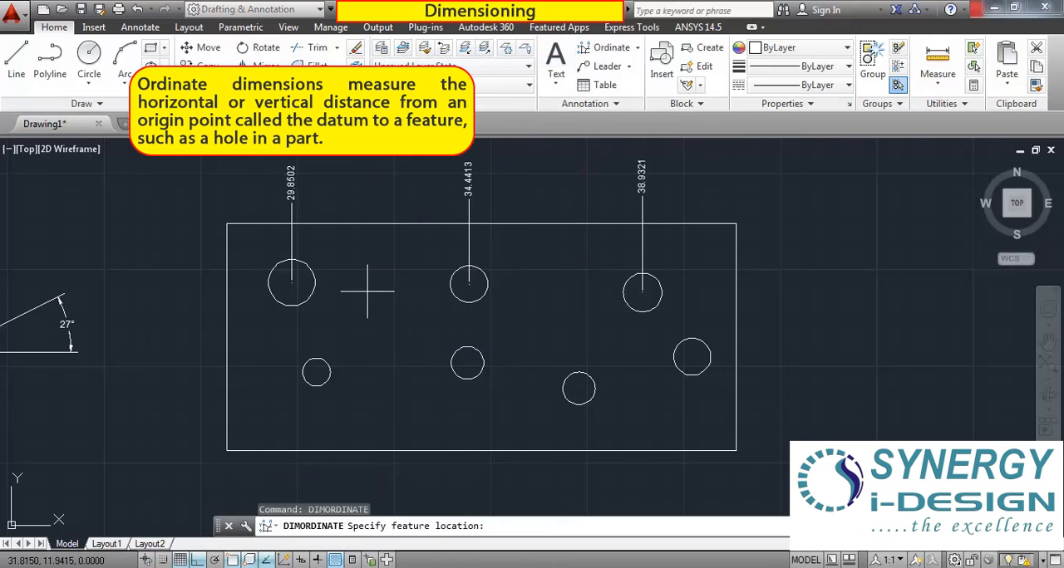
click(315, 372)
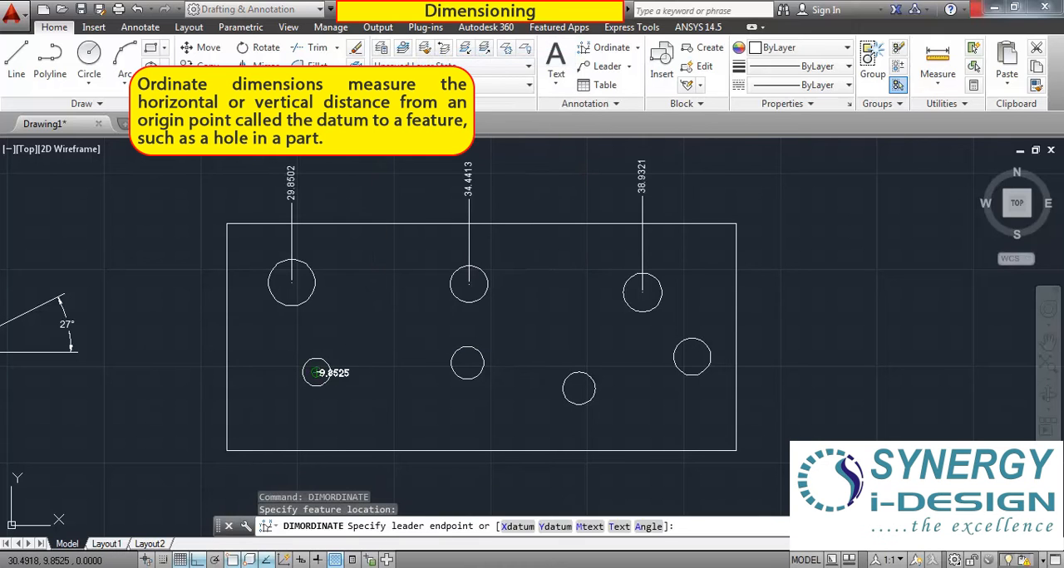
click(312, 463)
right_click(394, 346)
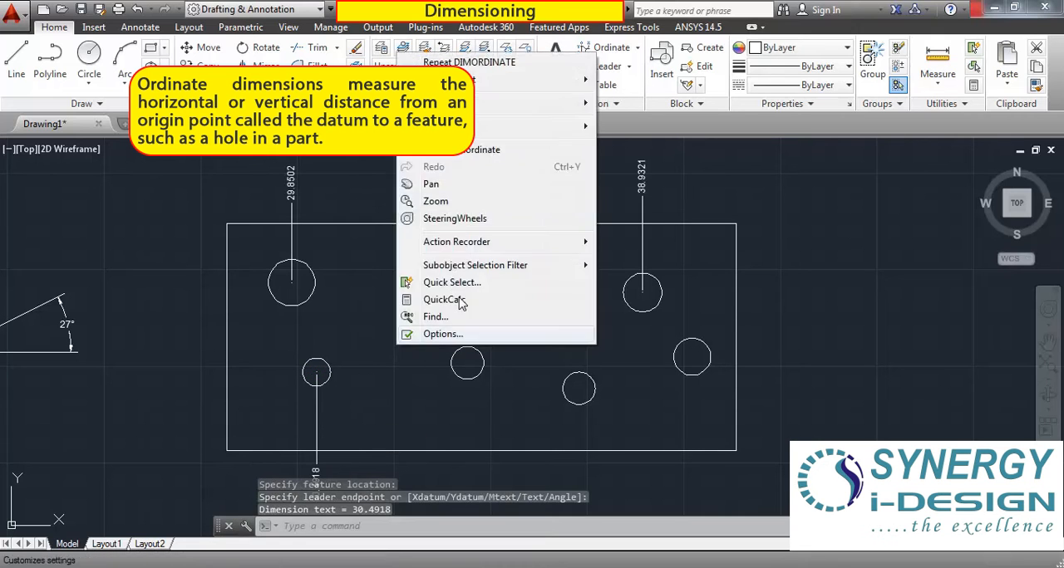
click(478, 73)
click(467, 363)
click(467, 467)
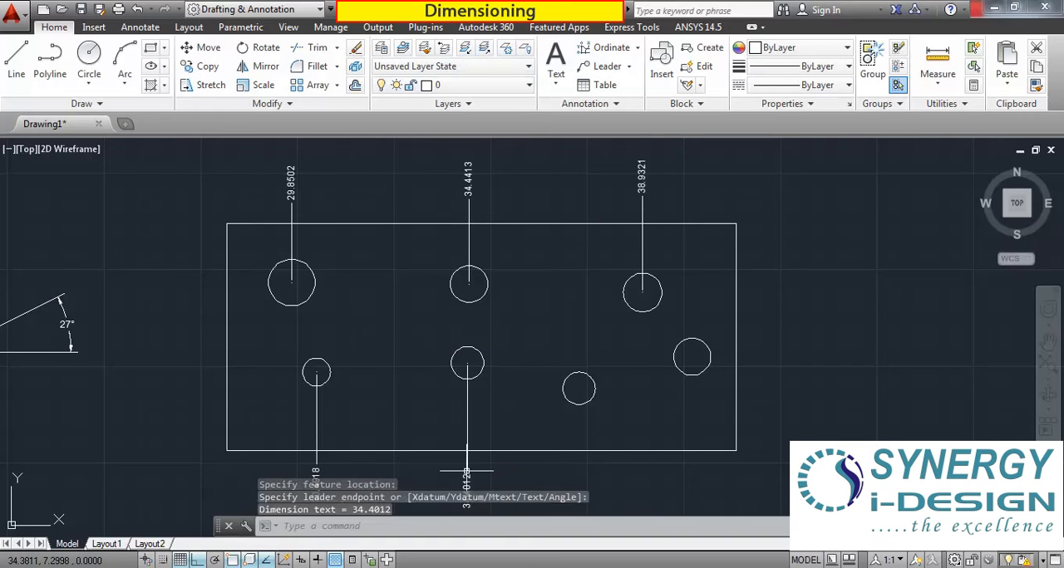
Add X ordinate dimensions to the centers of the two lower circles on the right side, ending both leaders below the rectangle.
right_click(861, 334)
click(924, 48)
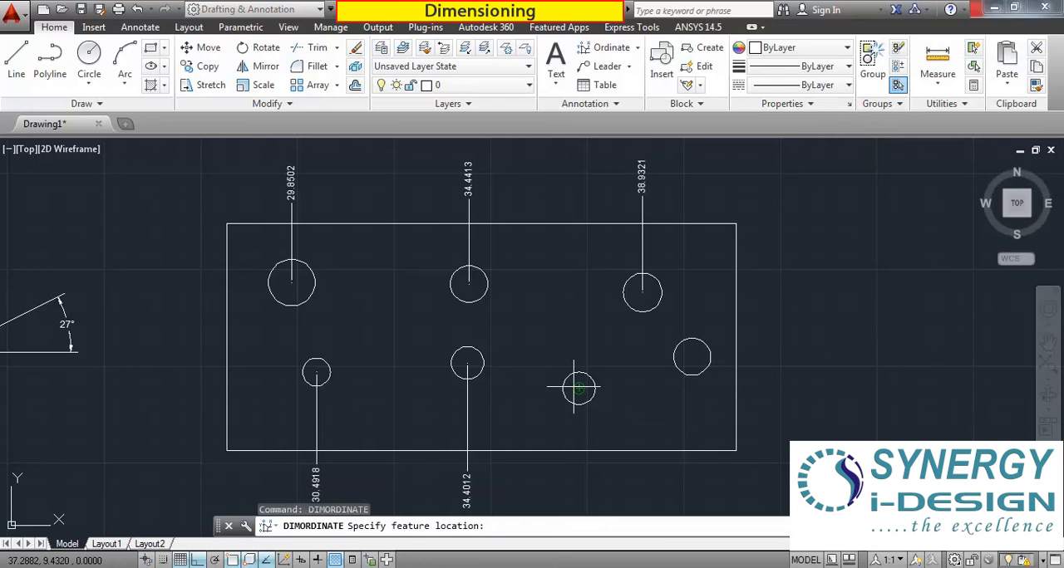
click(579, 388)
click(579, 482)
right_click(867, 248)
click(907, 257)
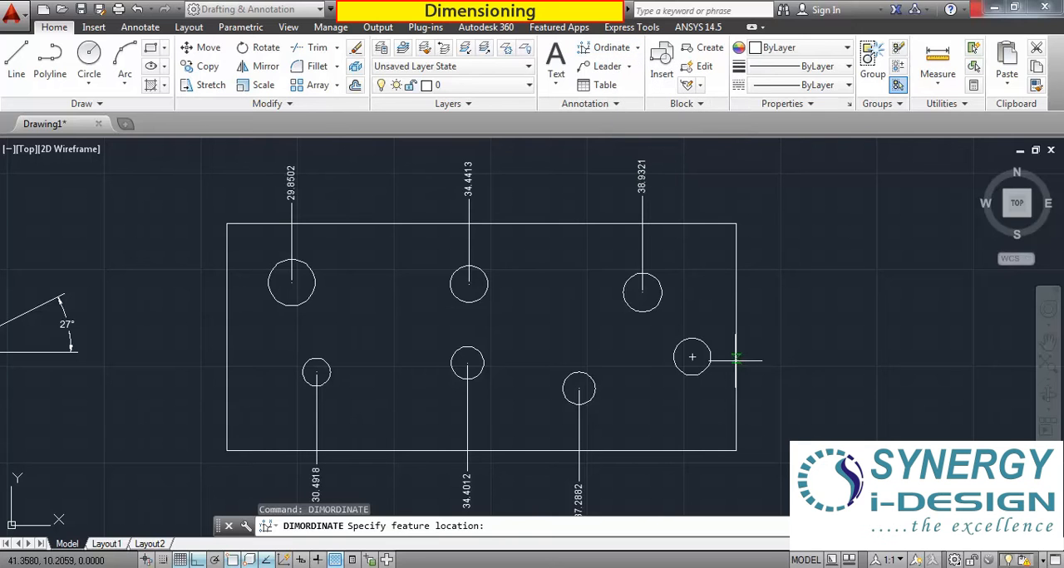
click(693, 357)
click(692, 472)
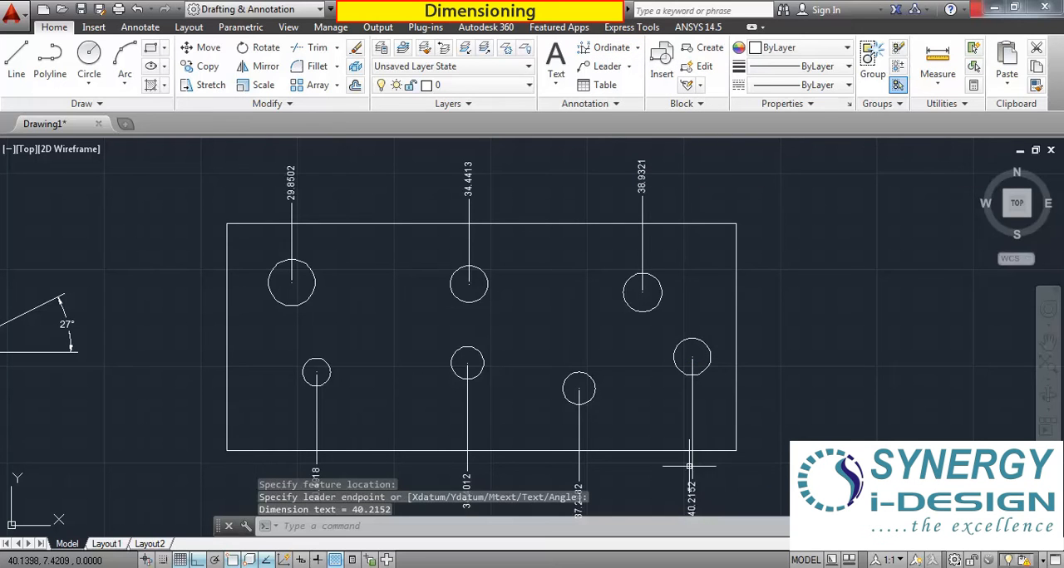
Review the ordinate dimensions on the rectangle's circles, the dimensioned part beside it, and the available dimension types.
scroll(647, 274, down, 4)
scroll(676, 267, up, 4)
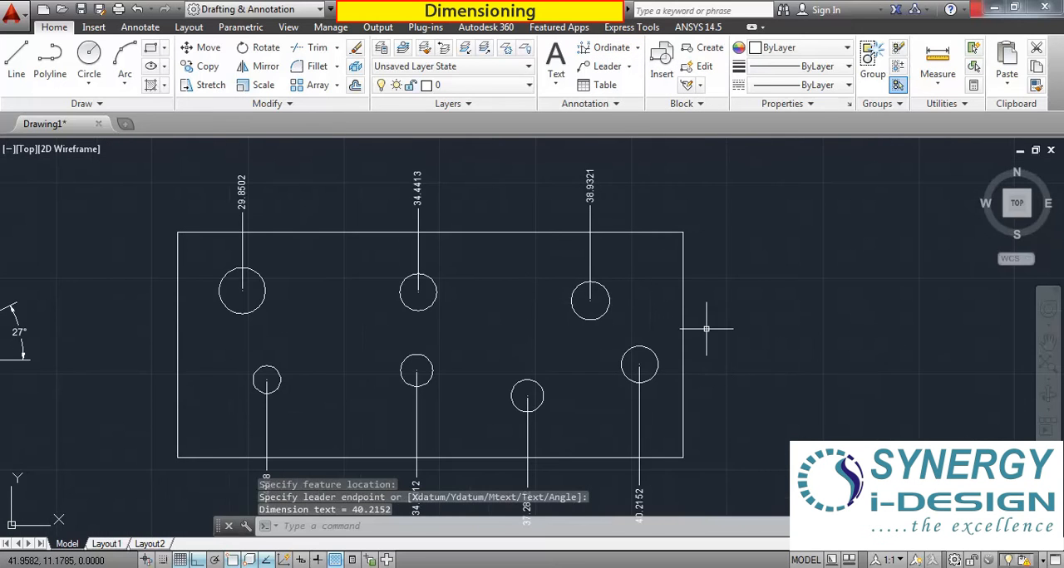
scroll(263, 203, up, 4)
scroll(257, 197, down, 4)
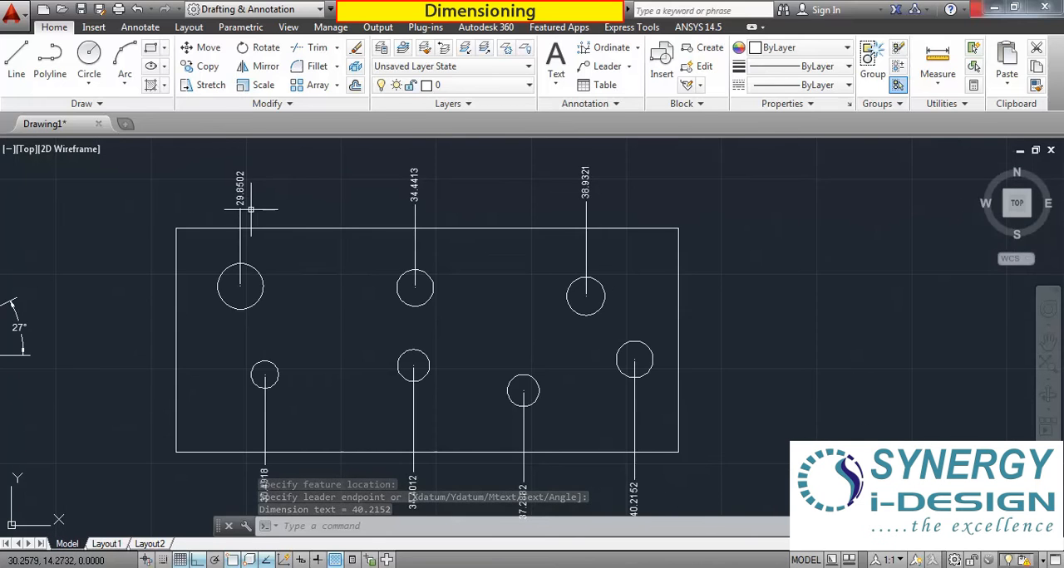
mouse_move(344, 249)
middle_down()
mouse_move(424, 225)
mouse_move(381, 238)
middle_up()
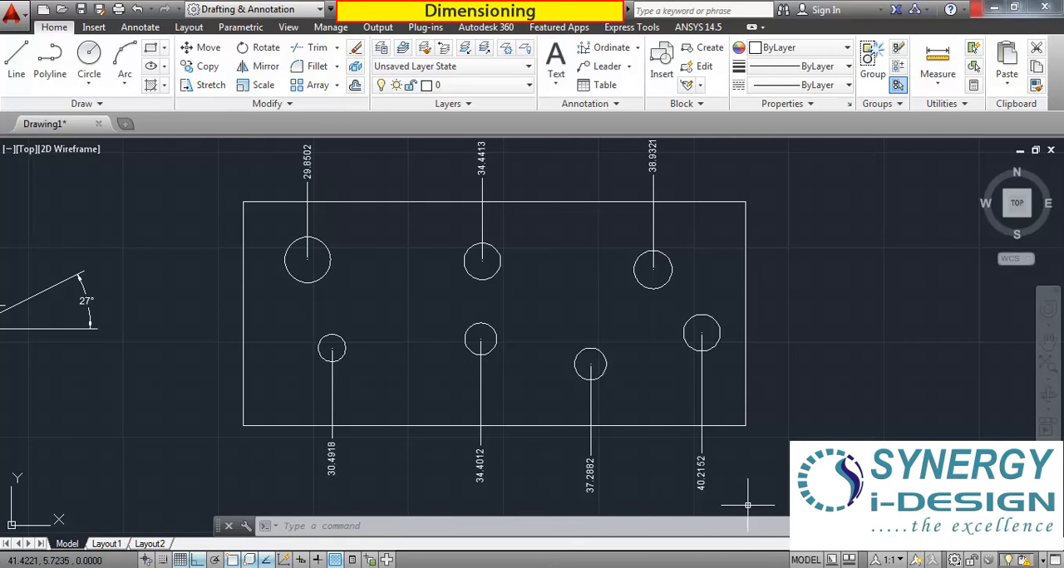
scroll(574, 336, down, 2)
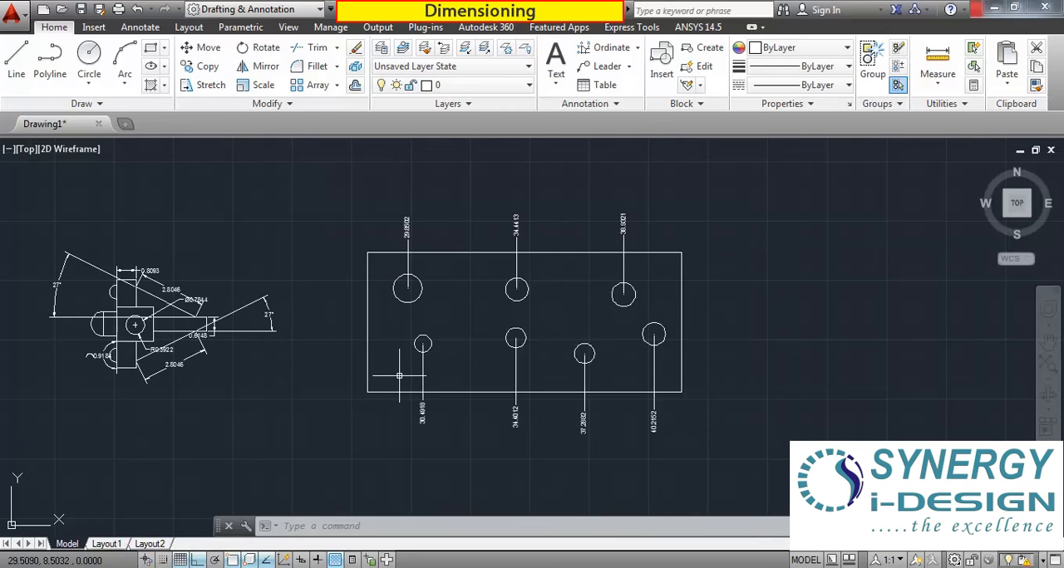
scroll(441, 308, up, 2)
scroll(400, 282, down, 2)
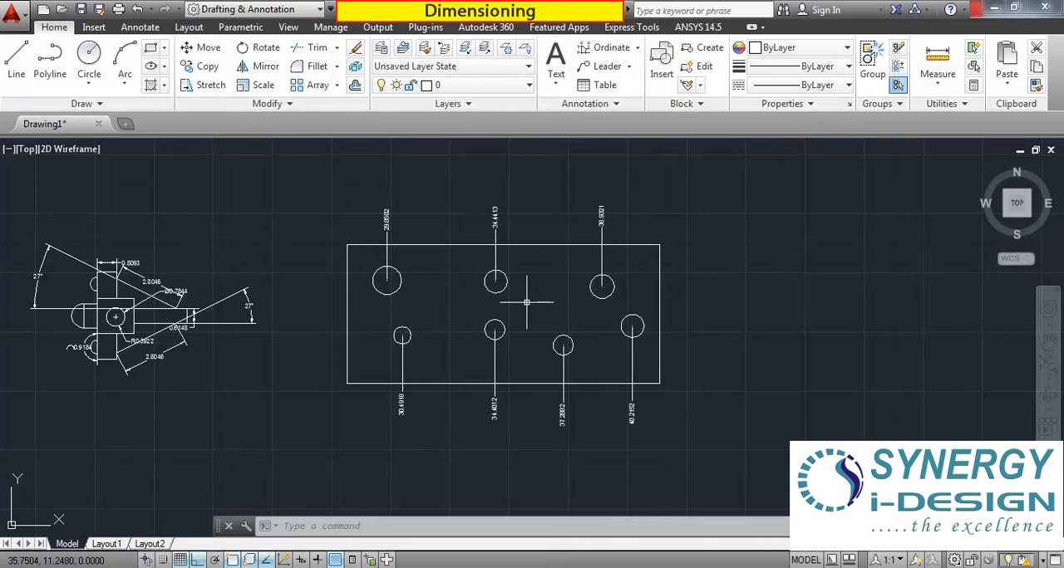
click(638, 47)
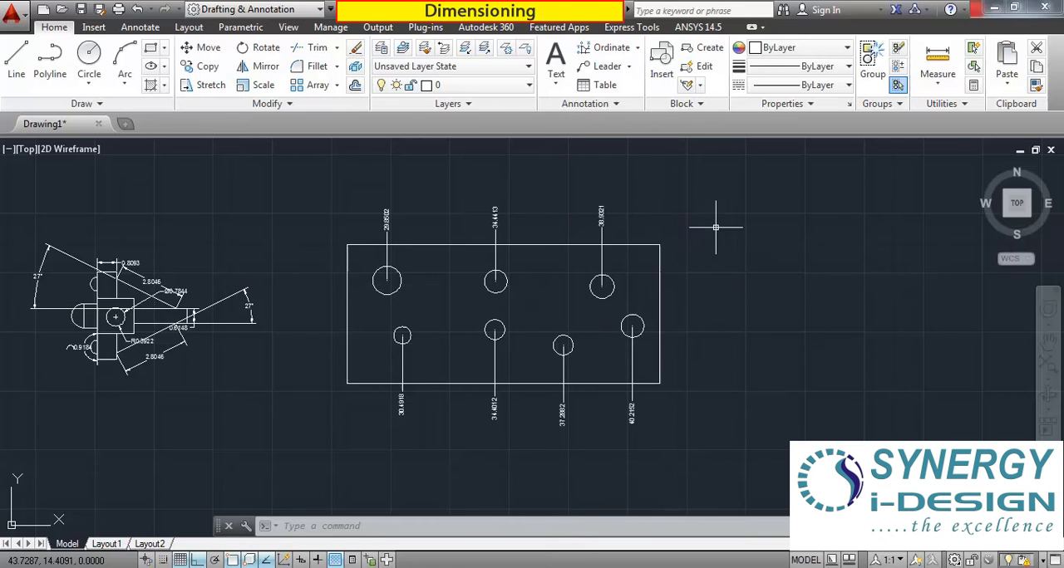
Draw a second large horizontal rectangle in the empty area to the right of the ordinate-dimensioned one.
scroll(712, 225, down, 2)
scroll(832, 232, up, 2)
middle_drag(832, 232, 413, 263)
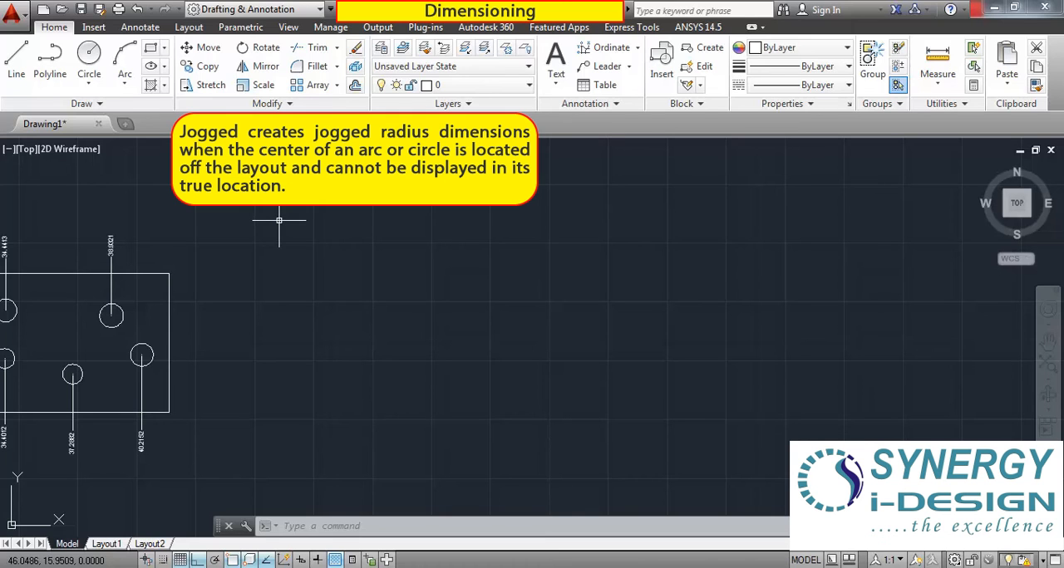
click(150, 47)
click(327, 211)
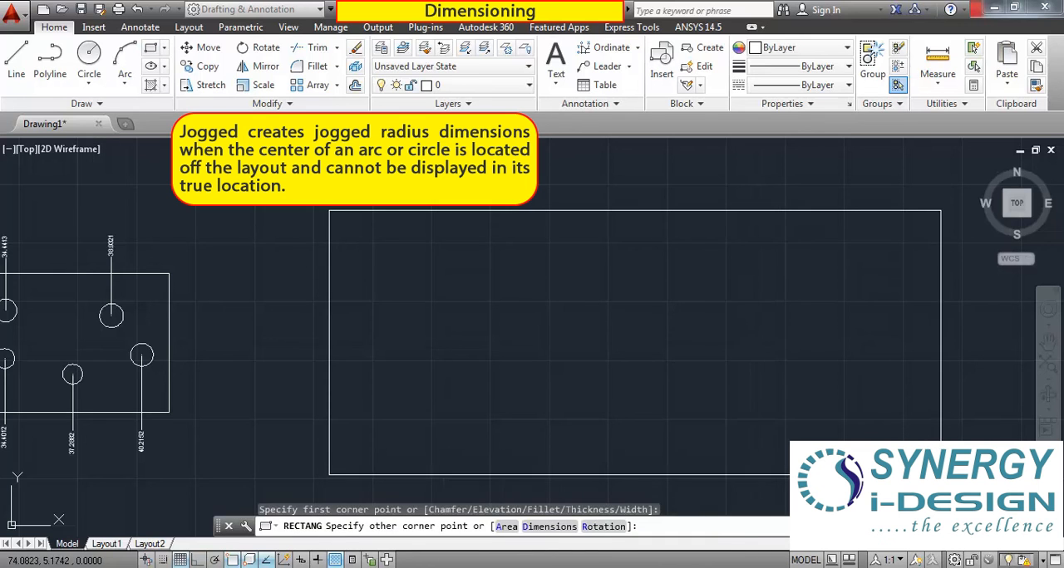
click(939, 480)
Draw a three-point arc of about 5.8 radius inside the new rectangle's upper-left corner, running from near its top edge toward its left edge.
scroll(229, 265, down, 2)
scroll(374, 259, up, 2)
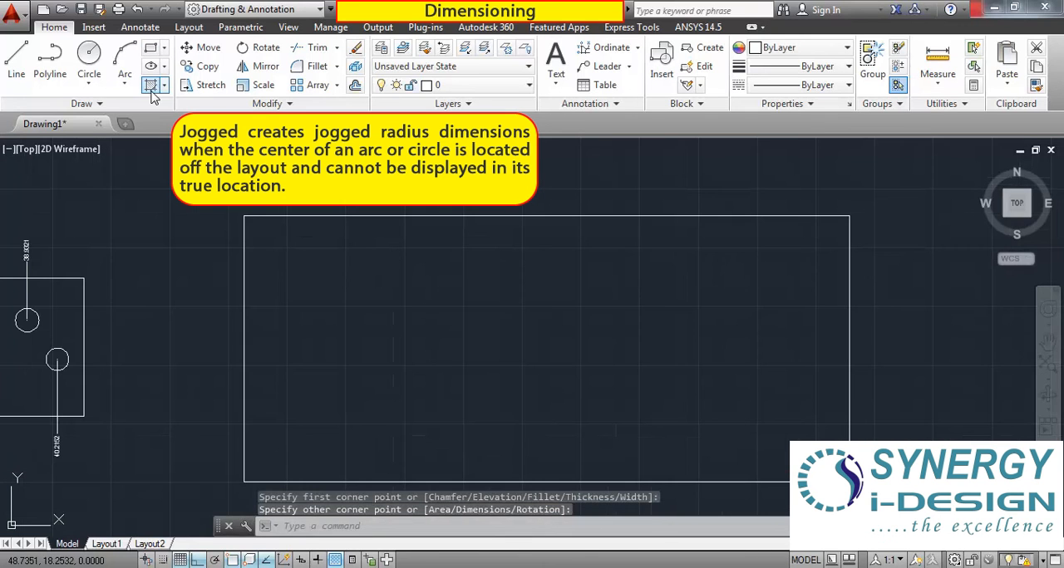
click(124, 60)
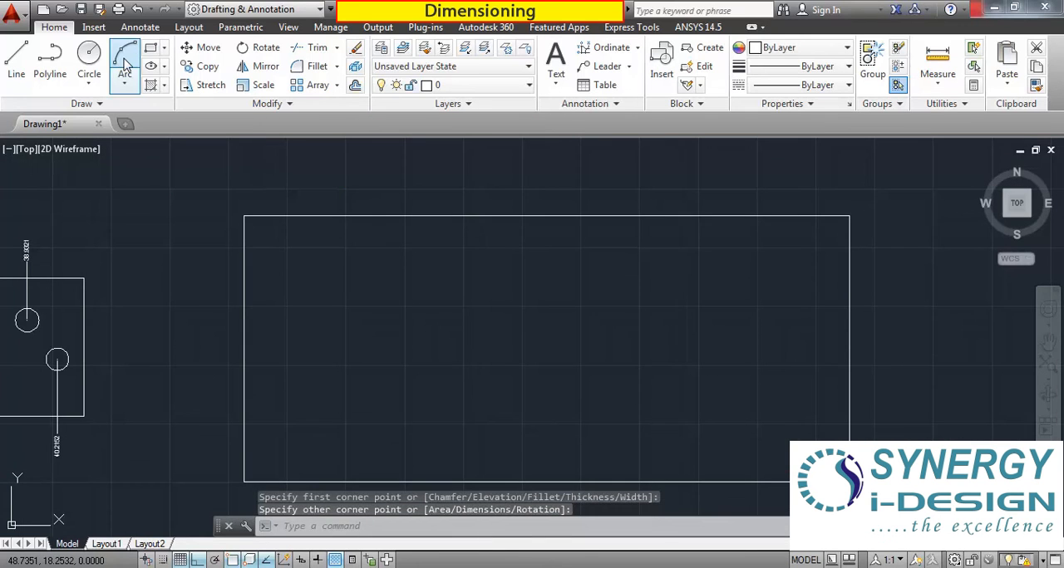
click(390, 222)
click(309, 294)
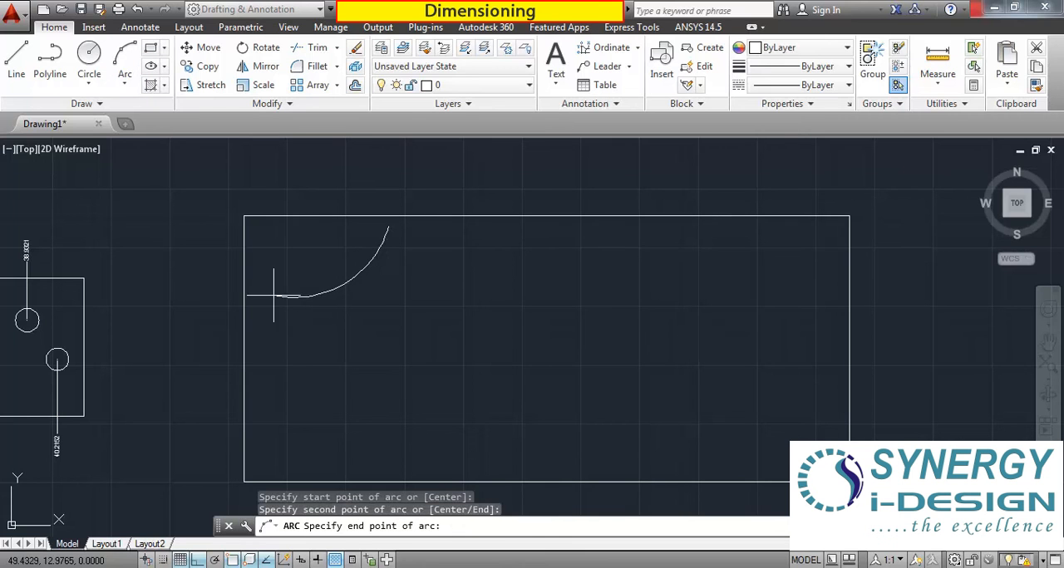
click(260, 303)
scroll(335, 260, up, 2)
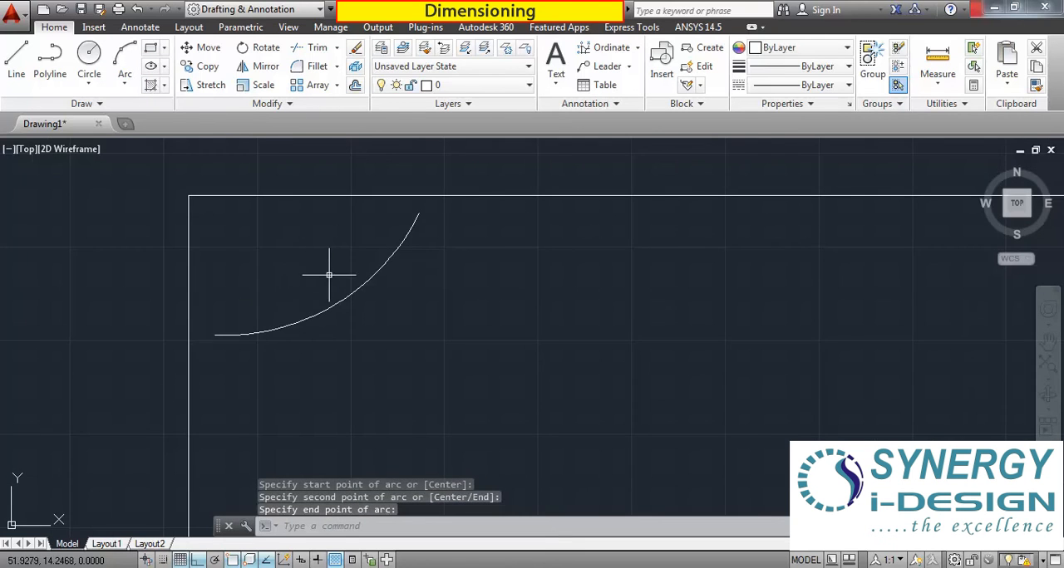
scroll(330, 273, down, 2)
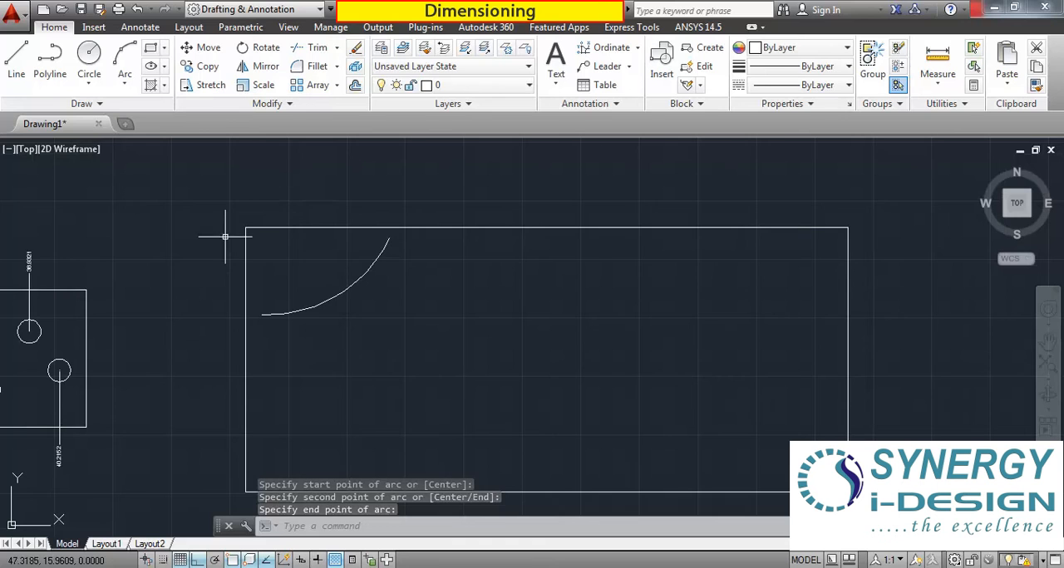
Add a jogged radius dimension to the upper-left arc, with the center override inside the rectangle and the jog between it and the text.
scroll(311, 214, up, 2)
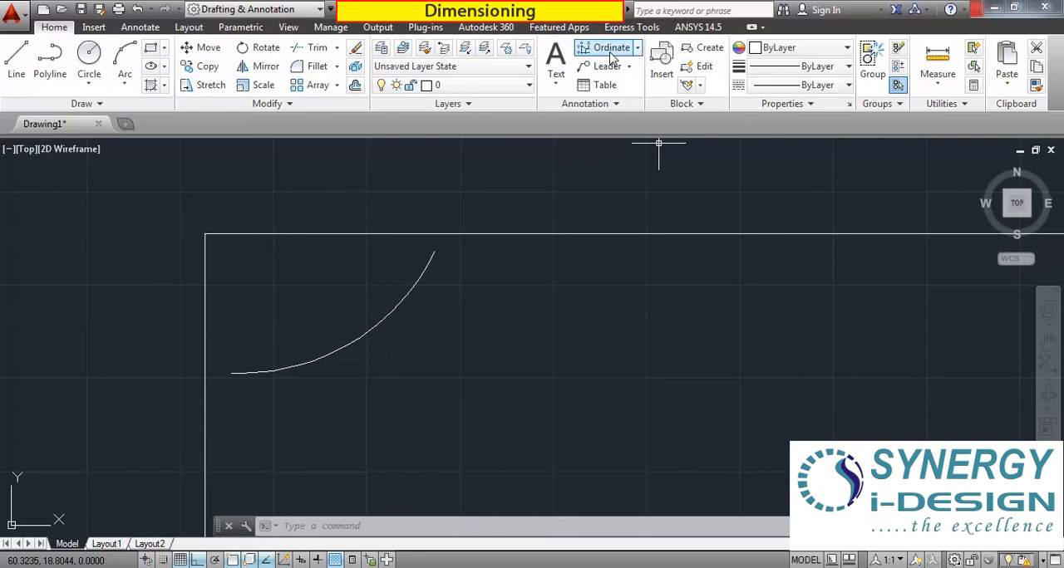
click(637, 48)
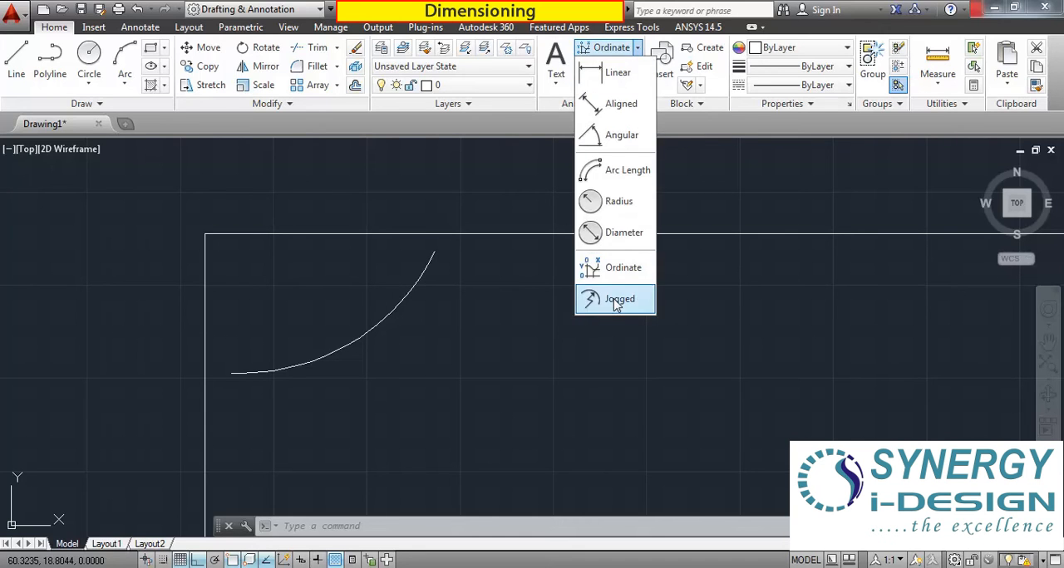
click(615, 304)
scroll(552, 309, down, 2)
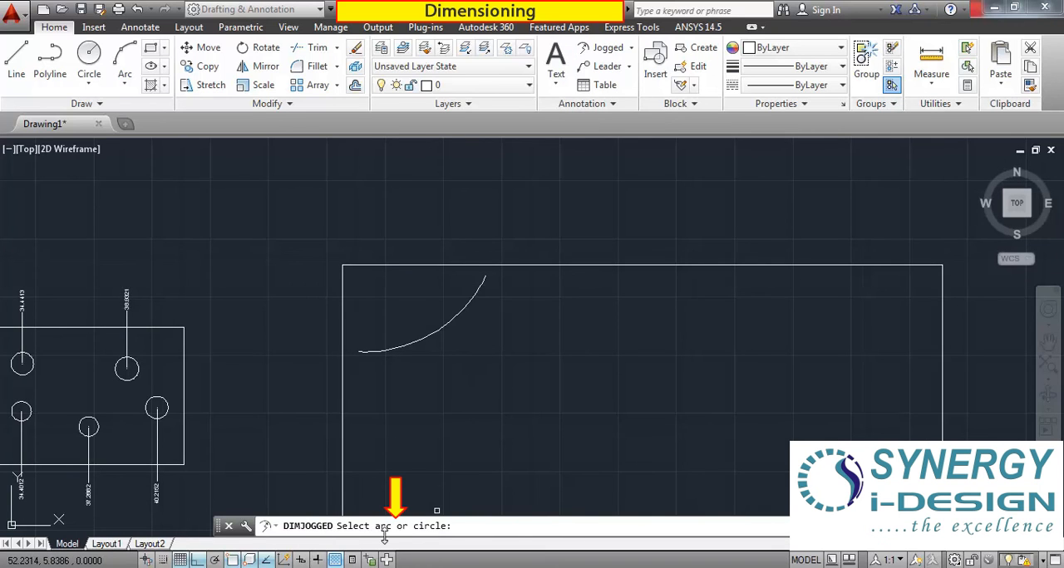
click(456, 317)
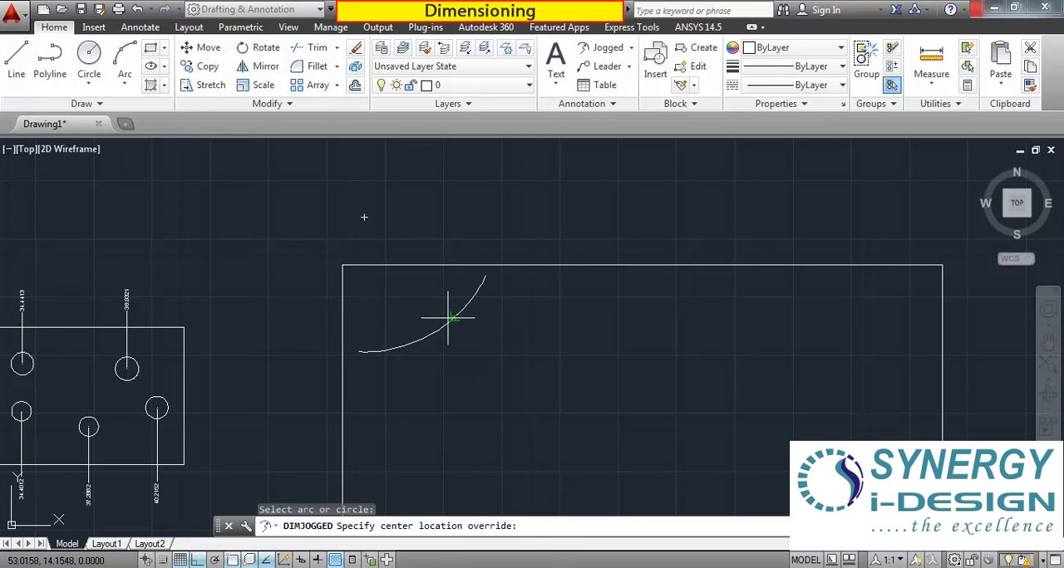
click(395, 296)
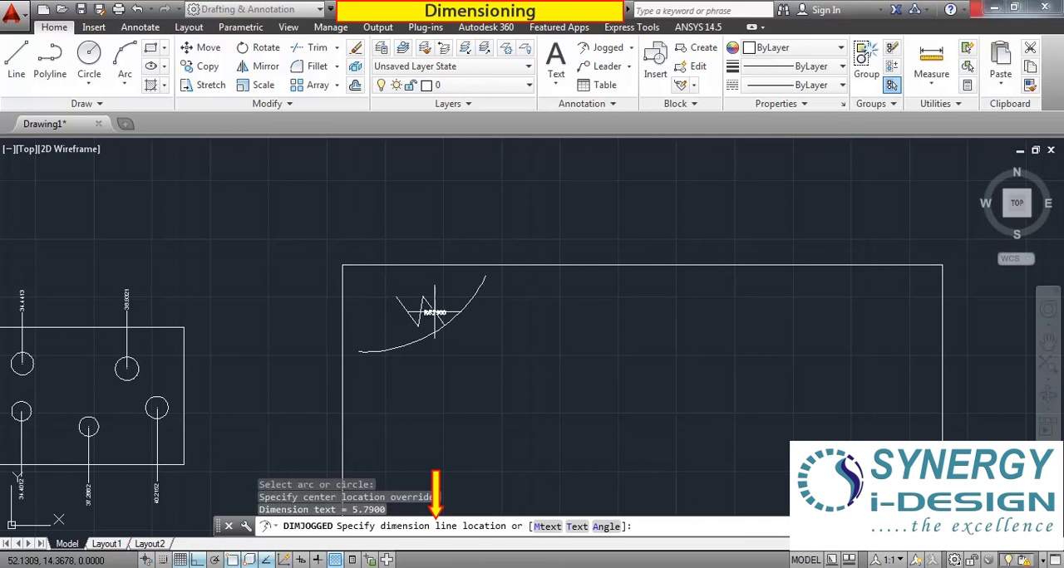
scroll(434, 312, up, 7)
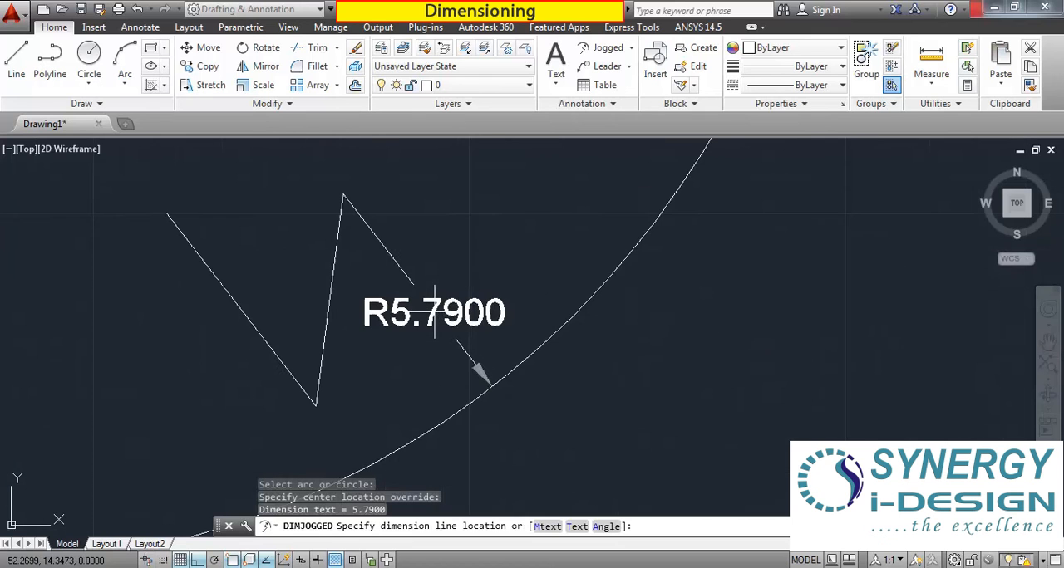
click(432, 309)
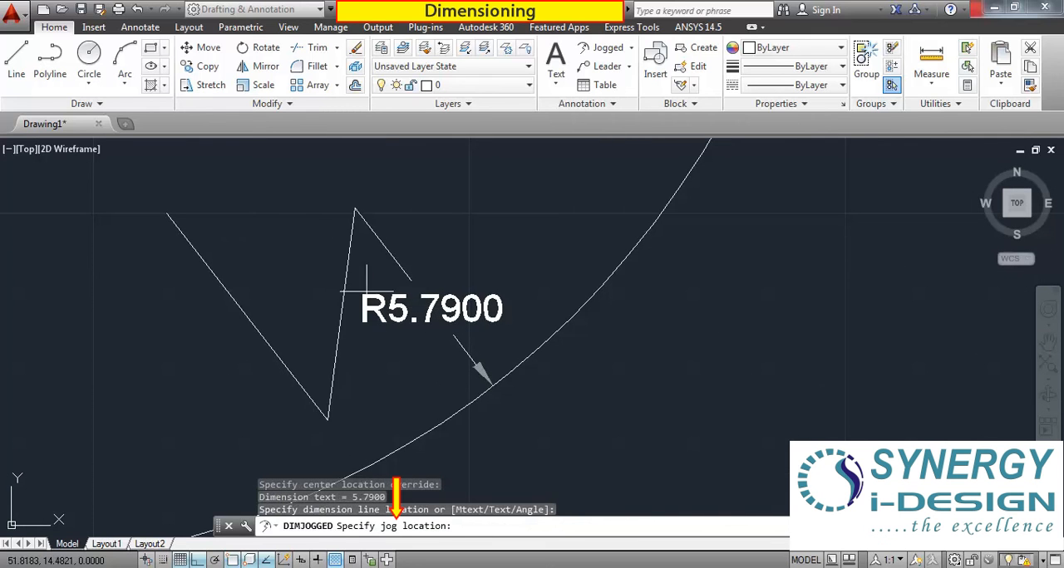
click(290, 225)
scroll(330, 316, down, 4)
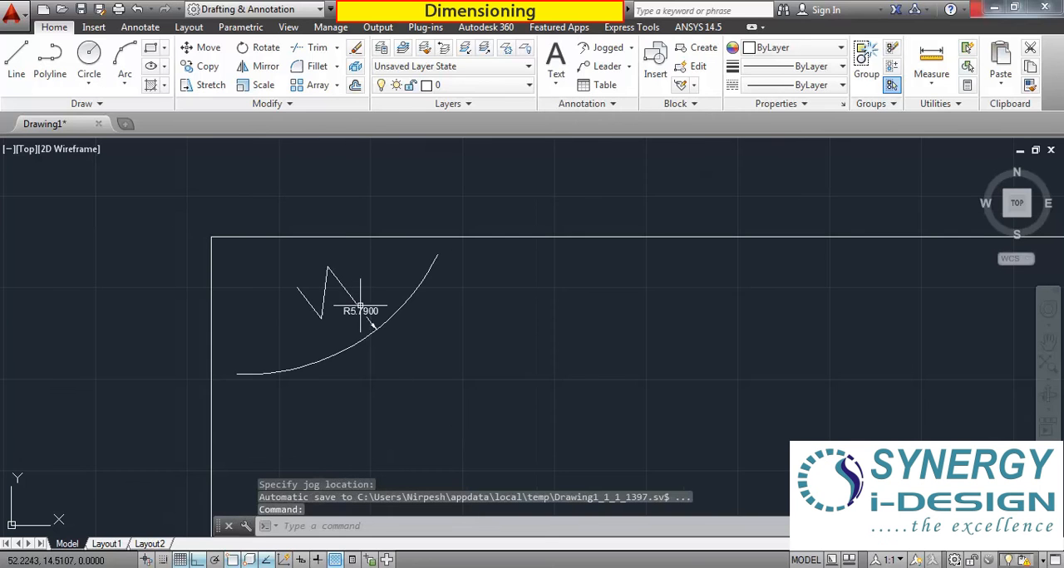
Examine the jogged radius dimension on the upper-left arc and the free space in the rest of the rectangle.
scroll(380, 286, up, 4)
scroll(379, 289, down, 4)
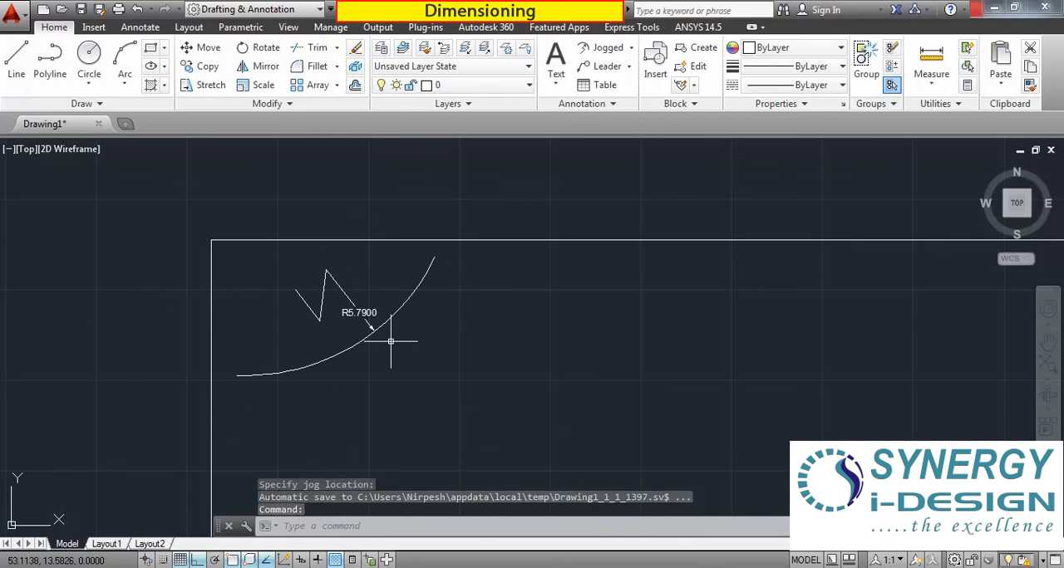
scroll(427, 278, up, 2)
scroll(418, 301, down, 3)
scroll(396, 285, up, 4)
scroll(414, 301, down, 2)
scroll(358, 279, down, 5)
scroll(422, 355, up, 5)
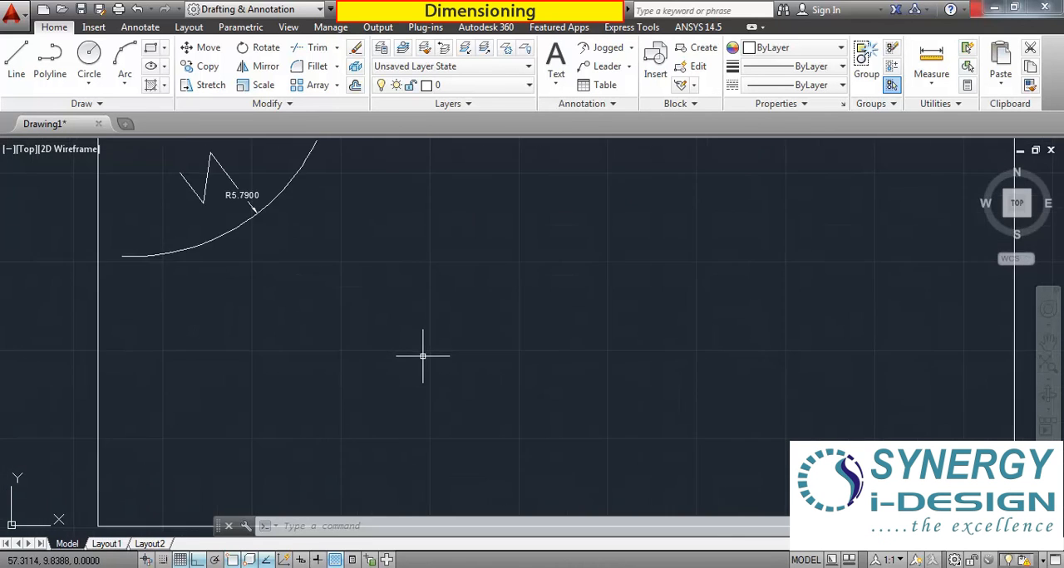
scroll(374, 351, down, 3)
middle_drag(487, 326, 448, 366)
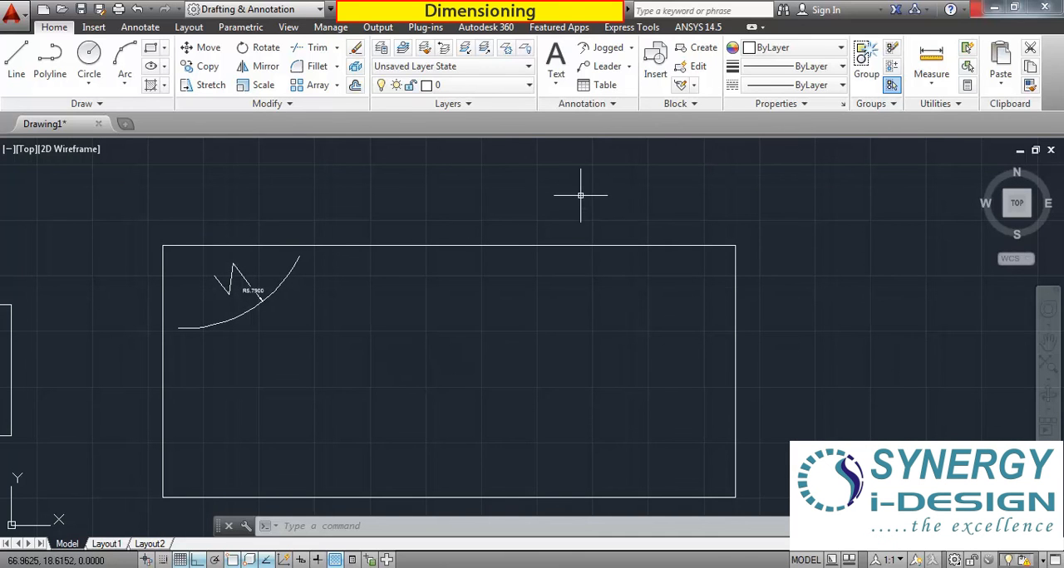
scroll(238, 286, up, 2)
scroll(166, 244, up, 1)
scroll(171, 248, down, 2)
scroll(404, 304, down, 2)
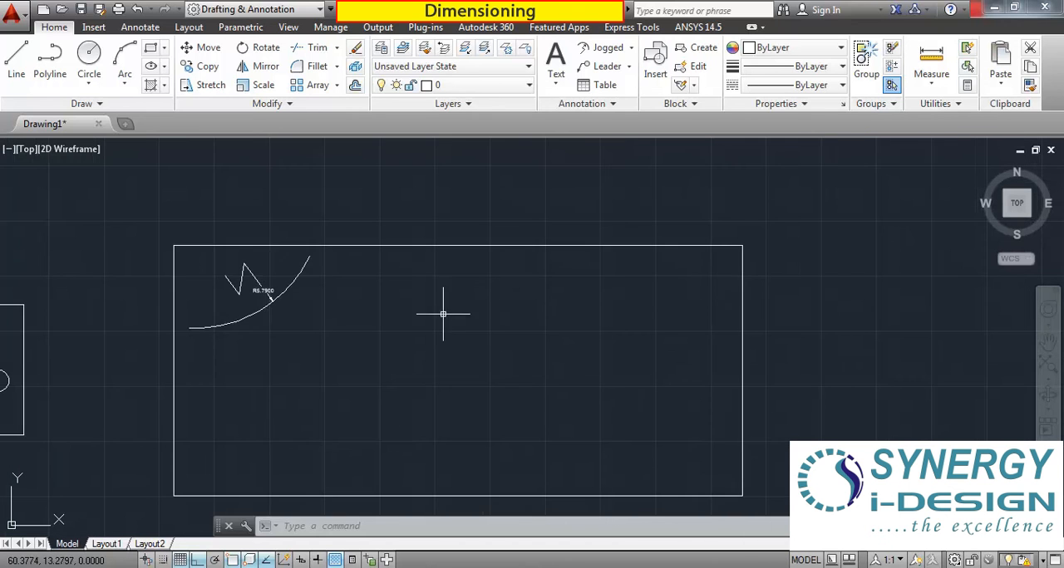
middle_drag(467, 330, 570, 352)
scroll(427, 313, up, 2)
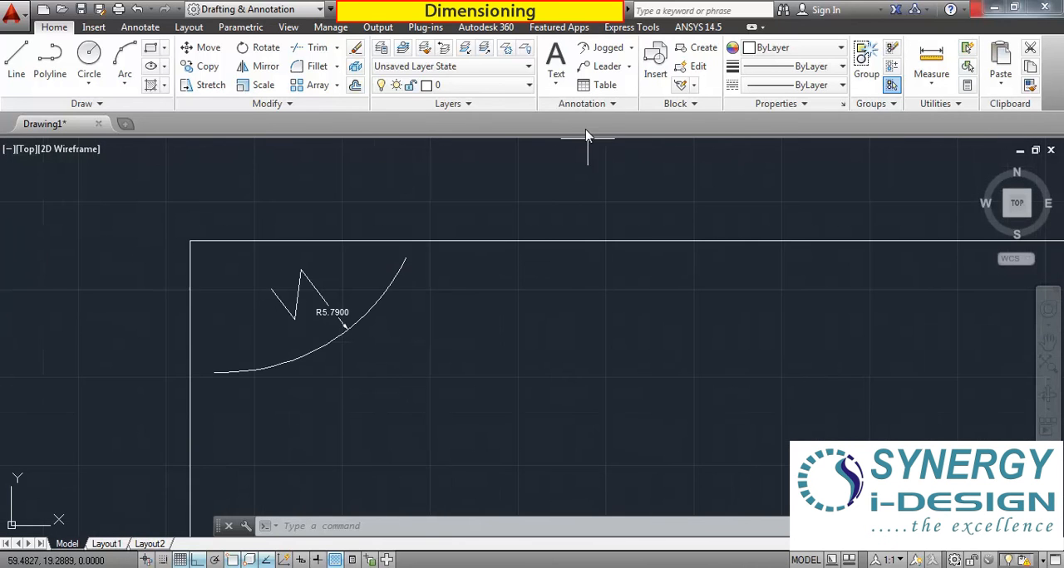
Draw a circle of about 5 radius centered just inside the rectangle's upper-right corner, overlapping its top and right edges.
click(96, 57)
middle_drag(700, 377, 253, 341)
scroll(606, 344, down, 3)
click(600, 310)
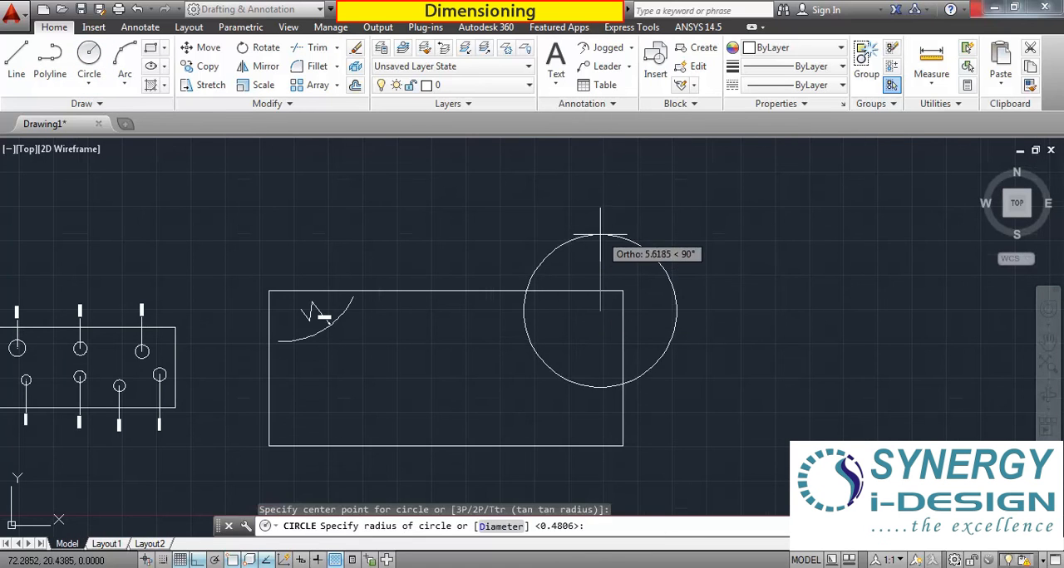
click(600, 242)
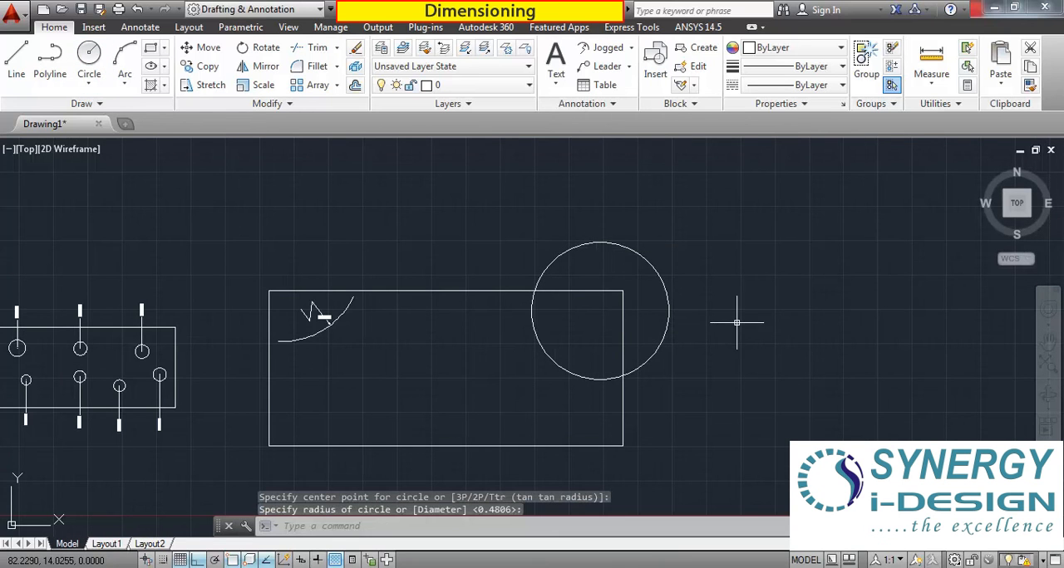
Trim away the part of the circle outside the rectangle, using all objects as cutting edges.
click(314, 47)
key(Return)
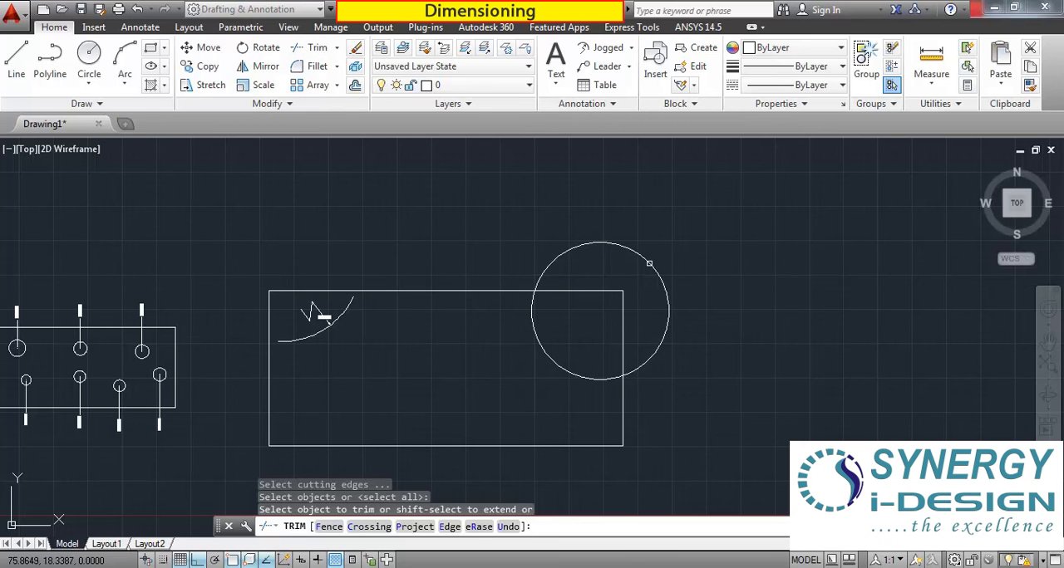
click(650, 262)
key(Escape)
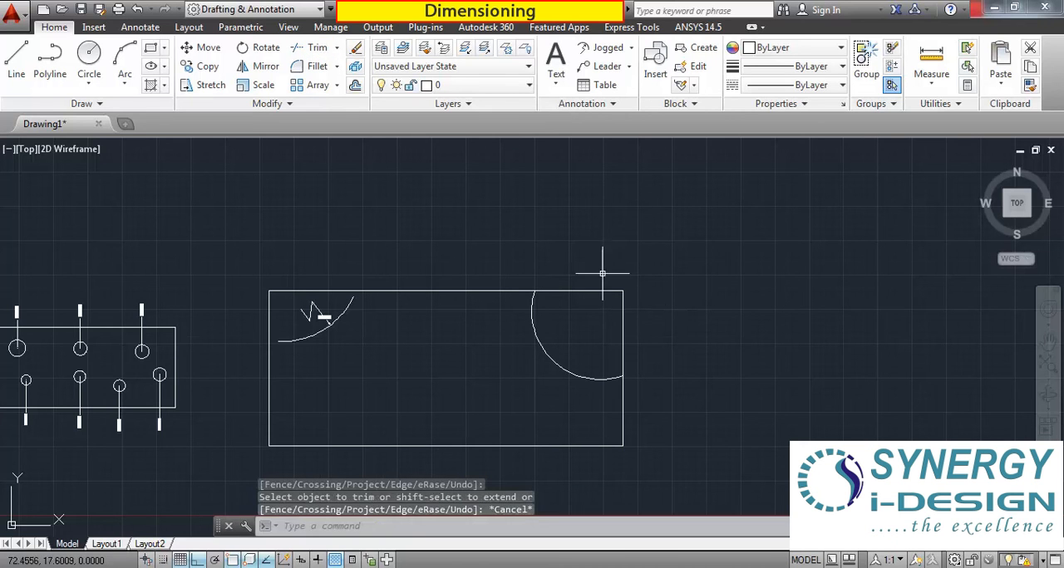
Add a jogged radius dimension to the upper-right arc, with the center override inside the rectangle and the text near the arc's left side.
click(603, 48)
click(558, 366)
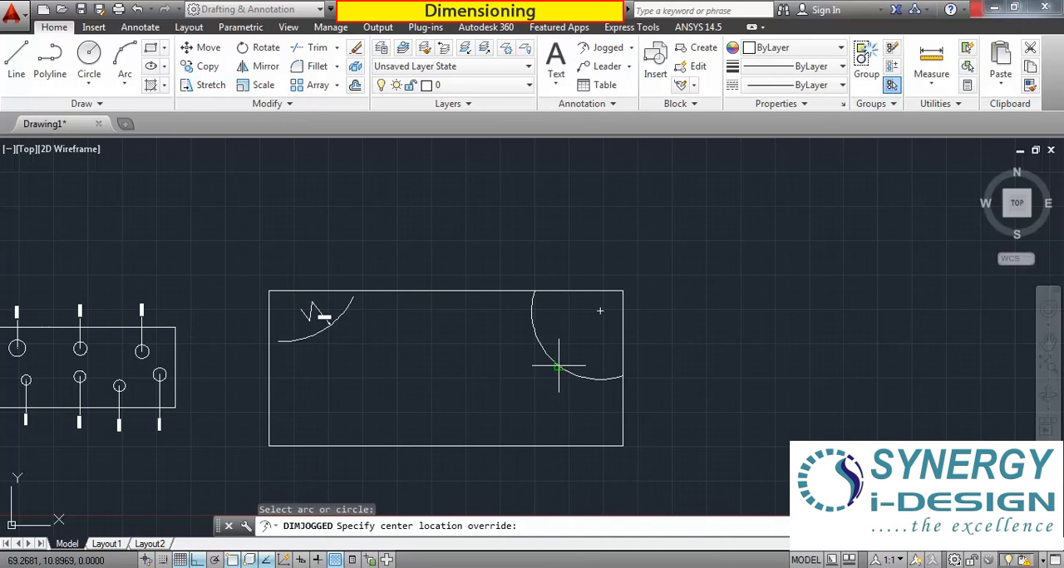
scroll(579, 356, up, 2)
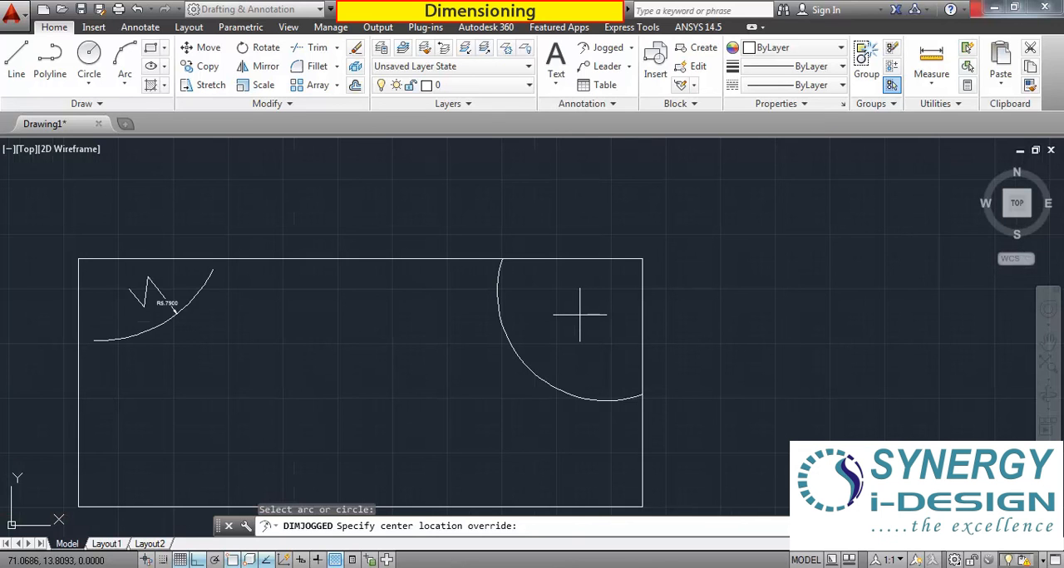
click(578, 313)
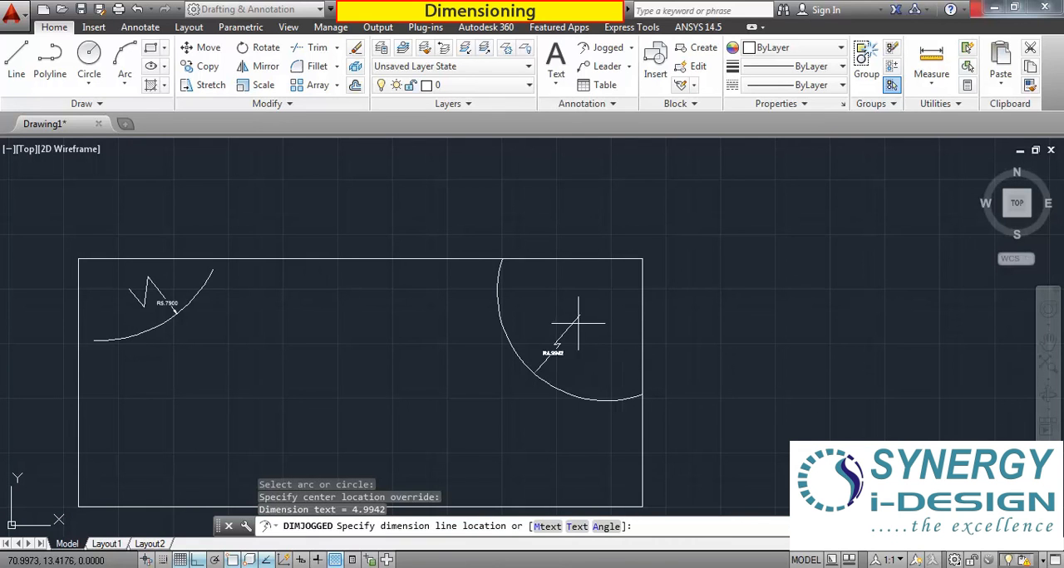
scroll(553, 306, up, 5)
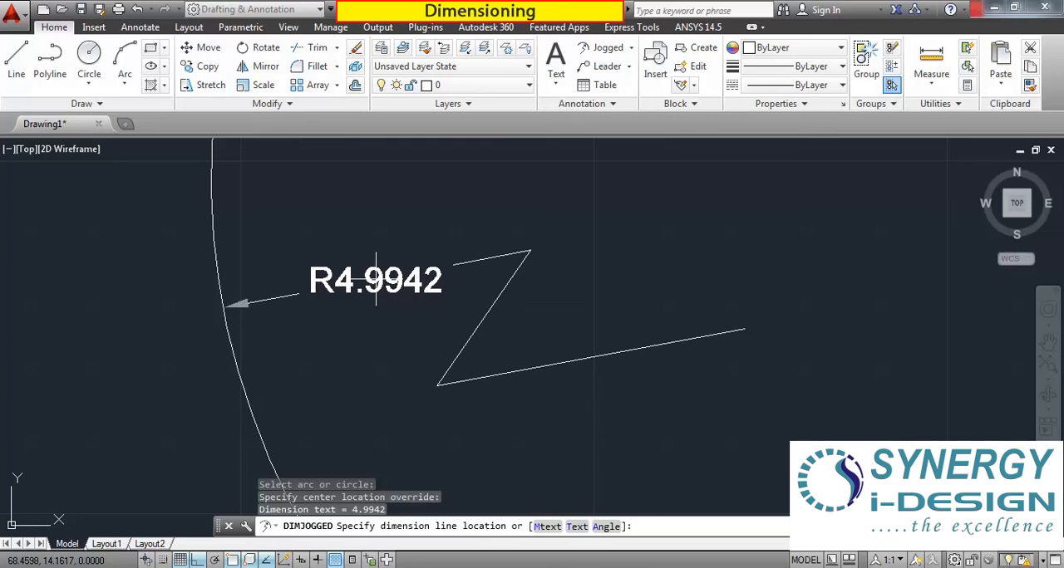
click(376, 280)
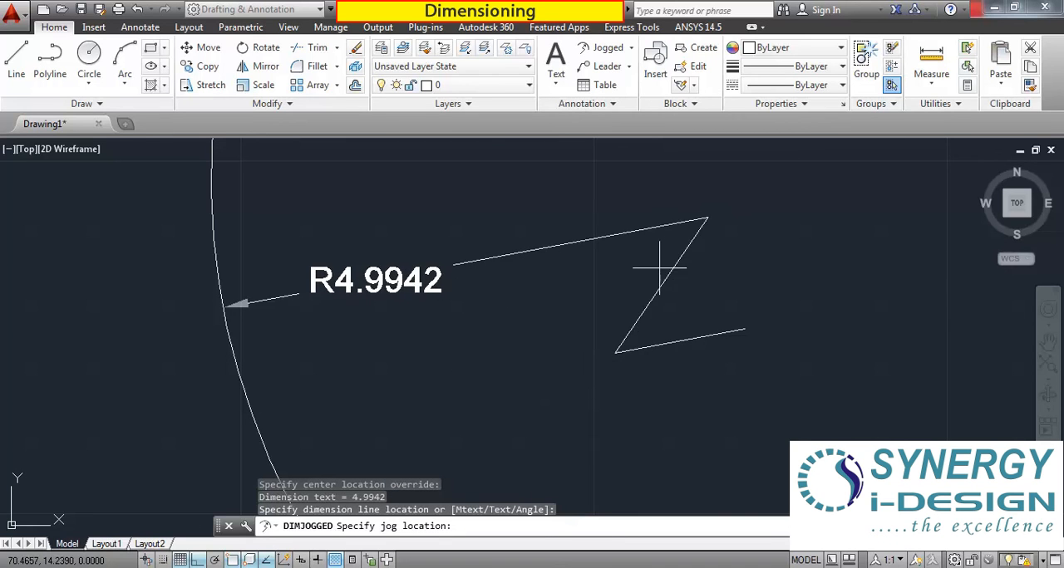
click(554, 291)
scroll(617, 311, down, 3)
scroll(581, 333, down, 2)
scroll(577, 344, up, 2)
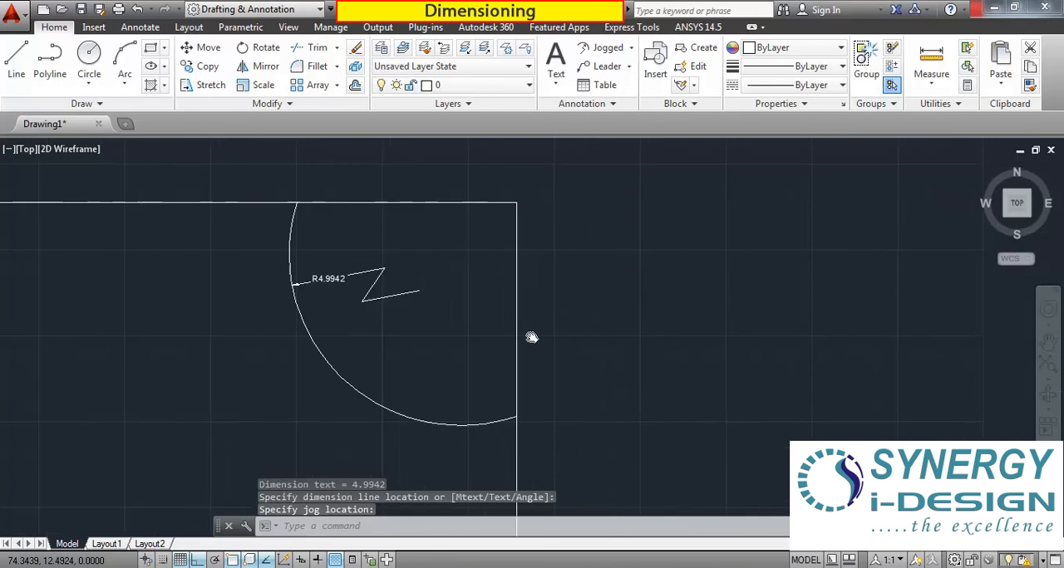
scroll(539, 326, down, 4)
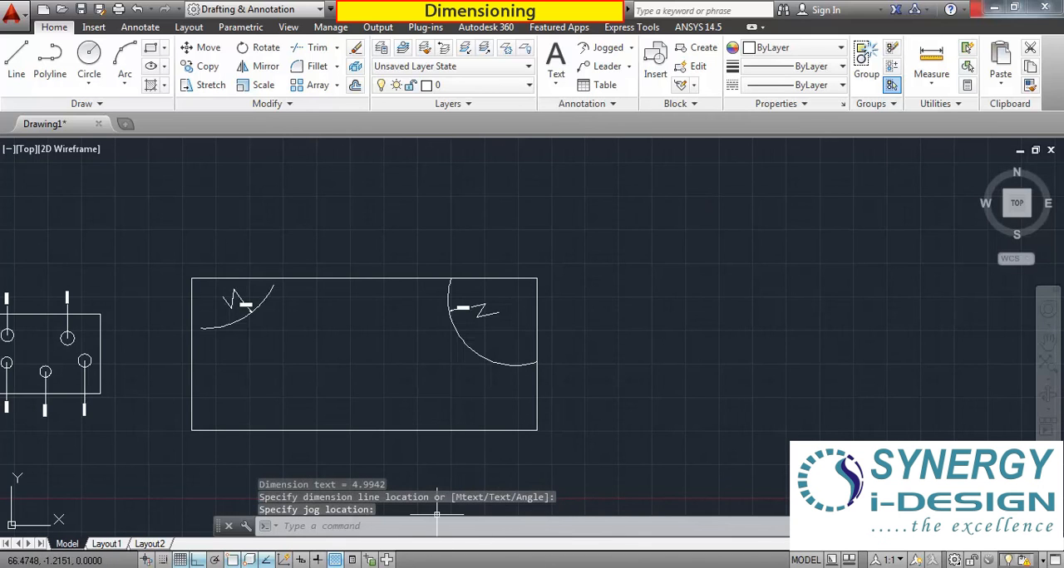
scroll(455, 332, down, 2)
scroll(441, 399, up, 2)
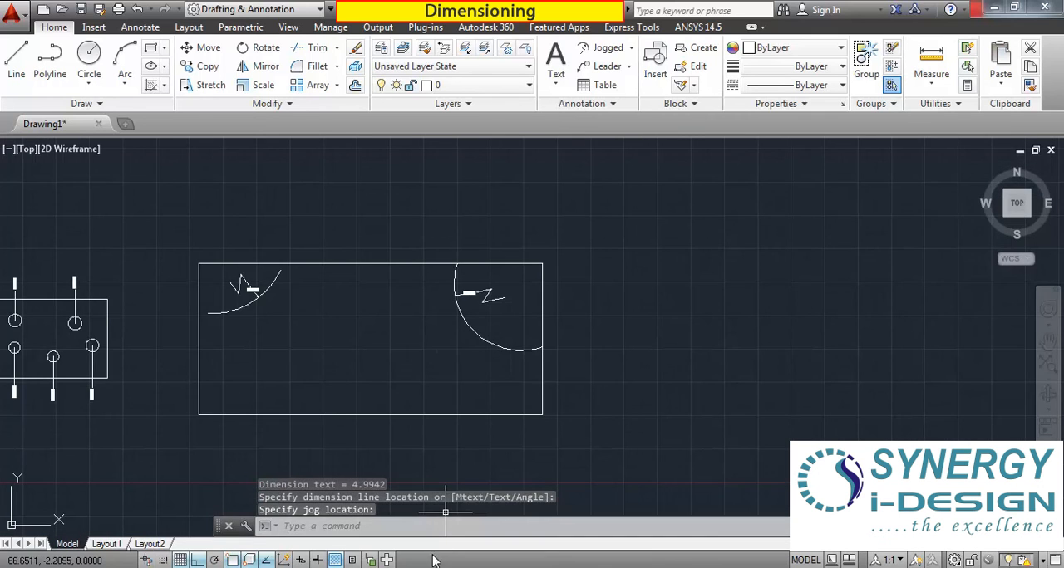